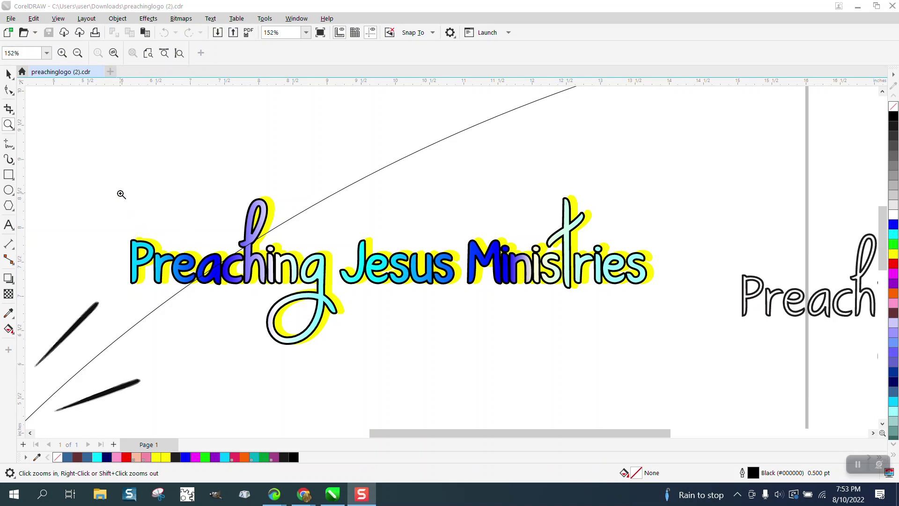
# Drag the colourful Preaching Jesus Ministries logo group up near the top edge of the page.
pyautogui.moveTo(121, 193); pyautogui.dragTo(692, 334)
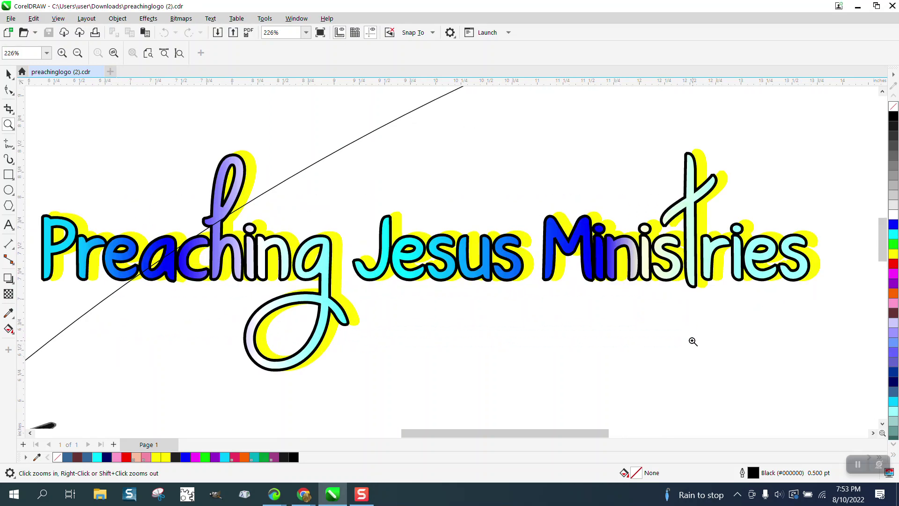
pyautogui.rightClick(415, 293)
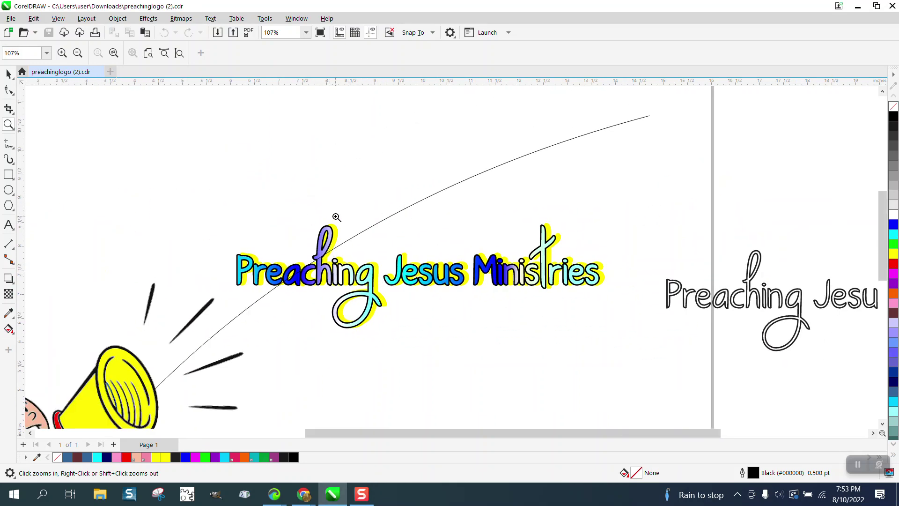
pyautogui.scroll(-1, 337, 217)
pyautogui.click(8, 74)
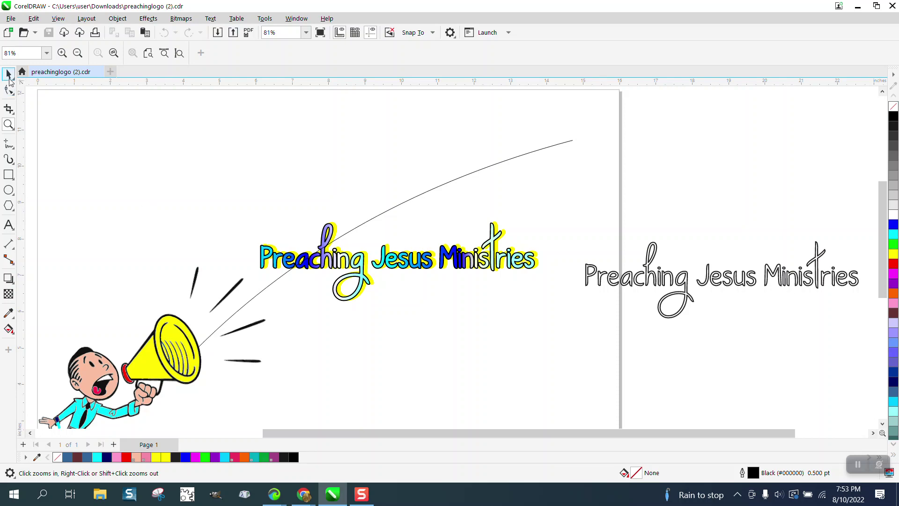
pyautogui.moveTo(397, 269); pyautogui.dragTo(347, 171)
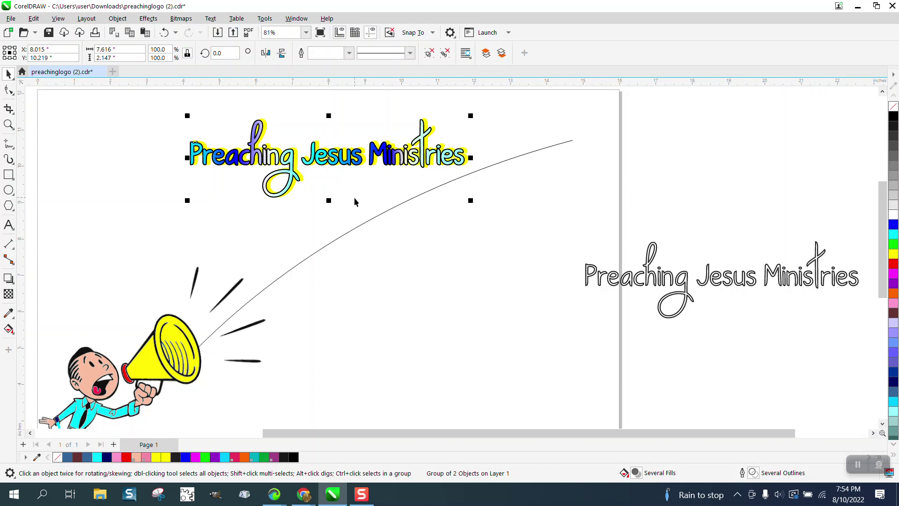
pyautogui.scroll(-2, 331, 201)
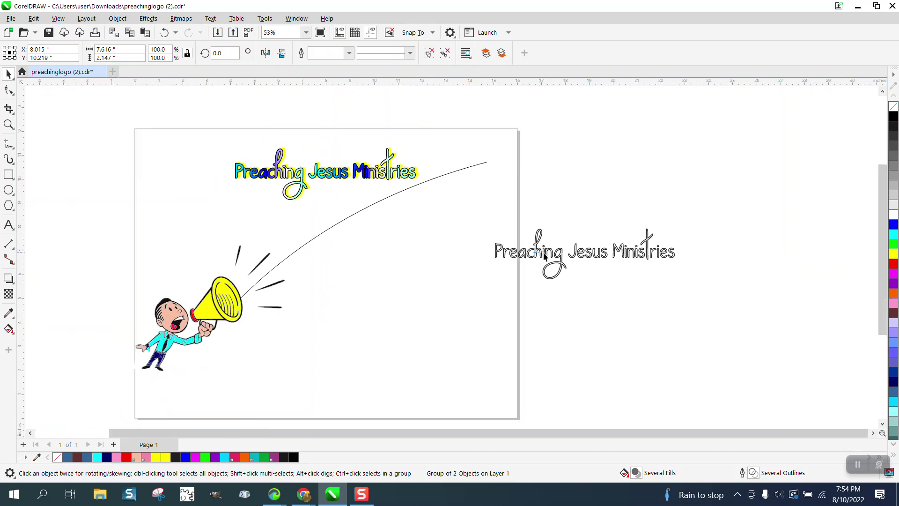
pyautogui.click(608, 255)
# Raise the outline text version and draw a large circle below it.
pyautogui.moveTo(639, 253); pyautogui.dragTo(744, 212)
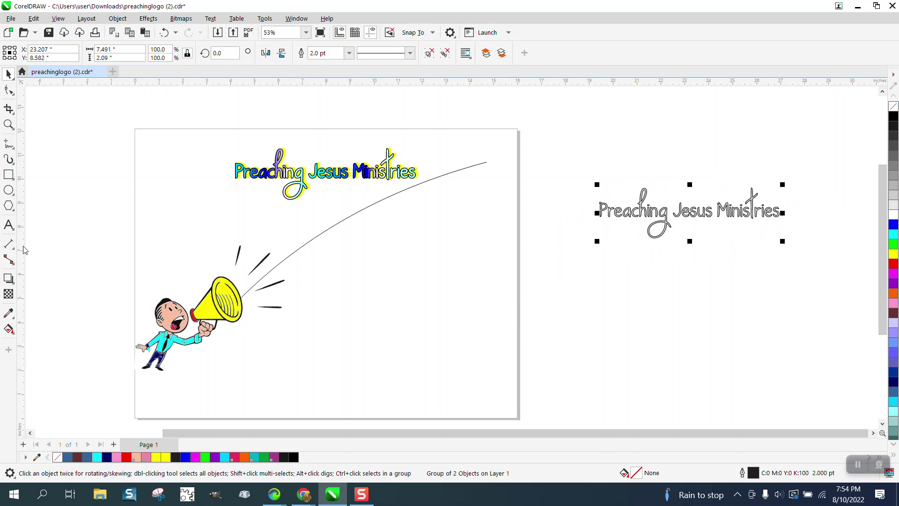
pyautogui.click(8, 189)
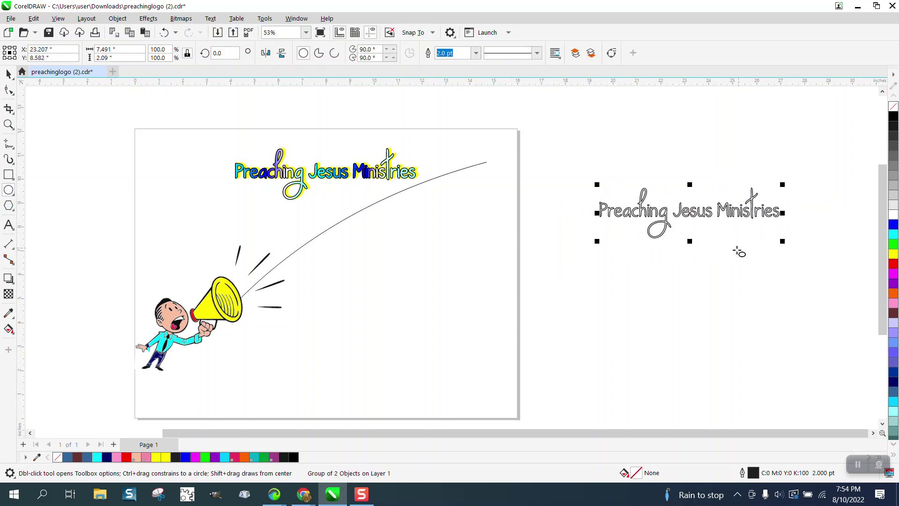
pyautogui.moveTo(739, 251); pyautogui.dragTo(551, 374)
pyautogui.click(8, 74)
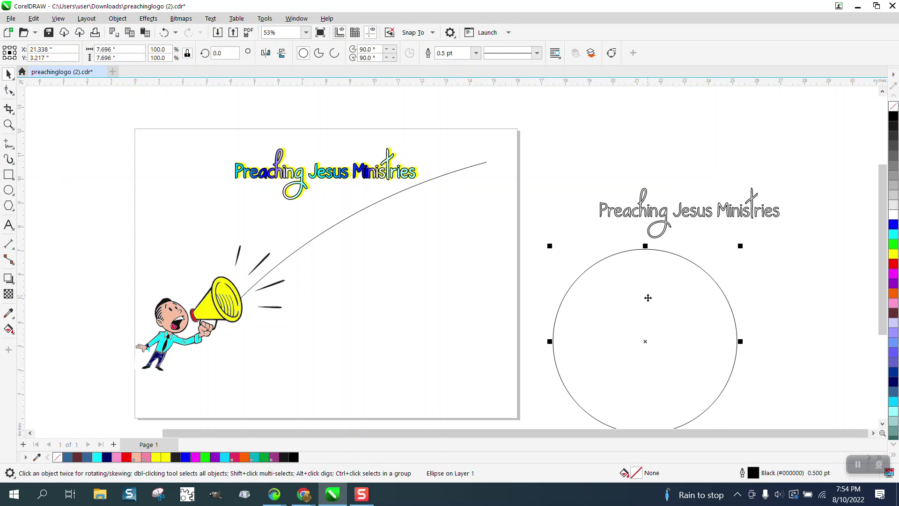
# Scale the circle to about 111.7% (8.6 inches) and move it onto the page over the curve.
pyautogui.moveTo(648, 337); pyautogui.dragTo(677, 209)
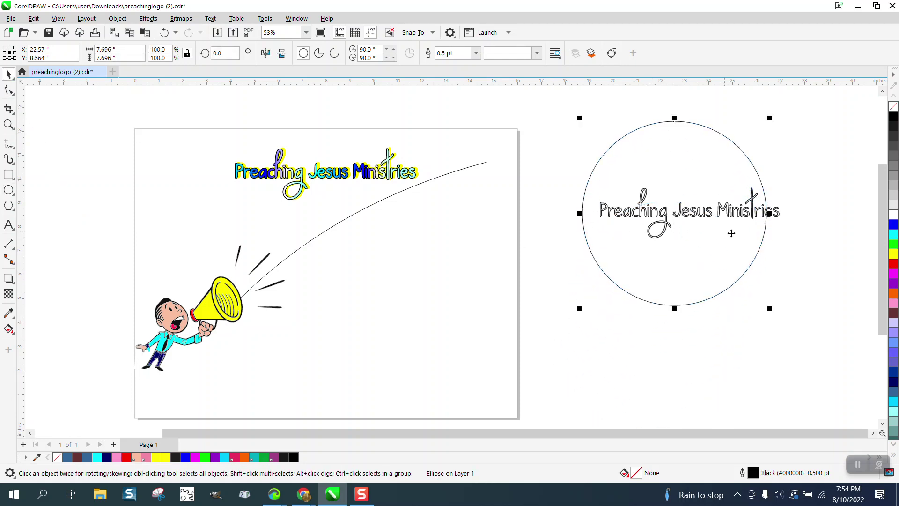
pyautogui.moveTo(772, 310)
pyautogui.mouseDown()
pyautogui.moveTo(802, 311)
pyautogui.moveTo(775, 315)
pyautogui.mouseUp()
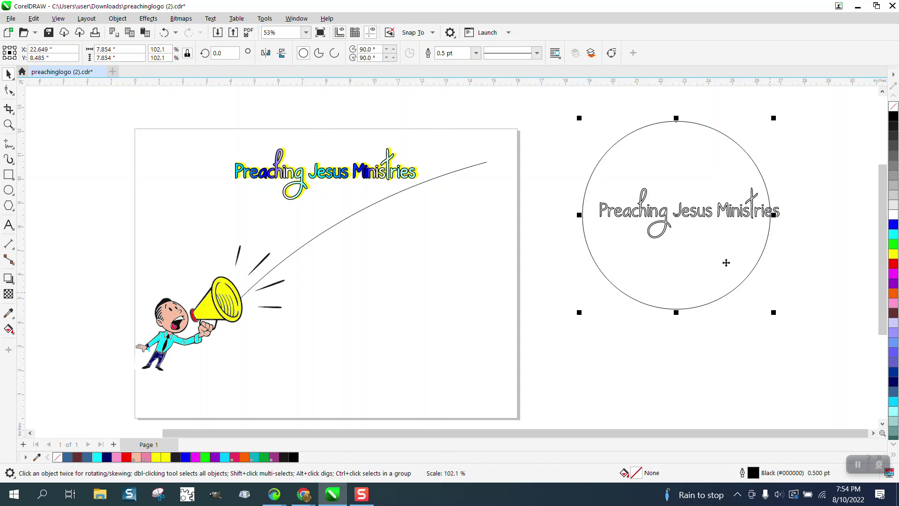
pyautogui.moveTo(677, 219); pyautogui.dragTo(695, 199)
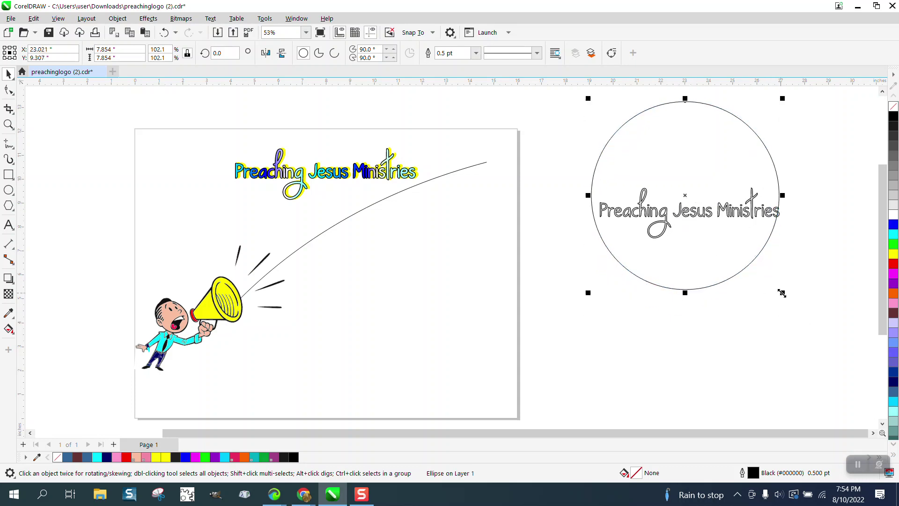
pyautogui.moveTo(781, 293); pyautogui.dragTo(796, 310)
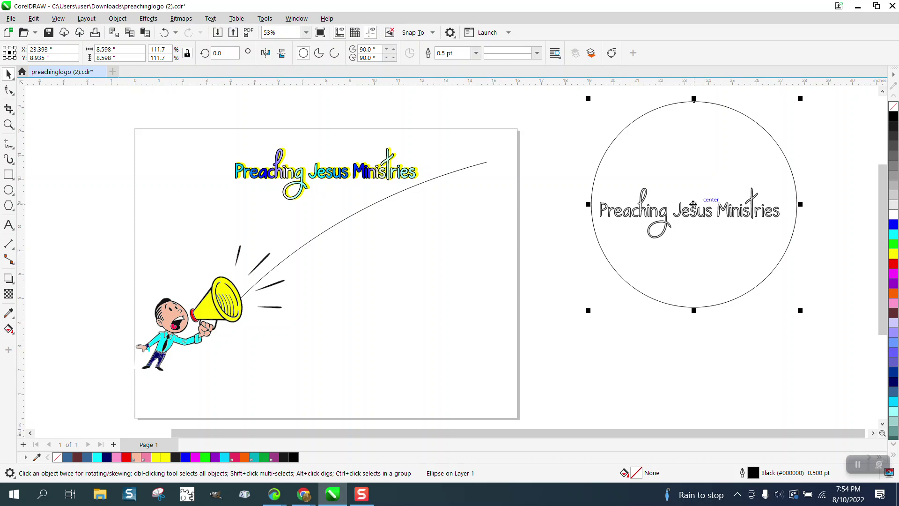
pyautogui.moveTo(693, 204); pyautogui.dragTo(490, 305)
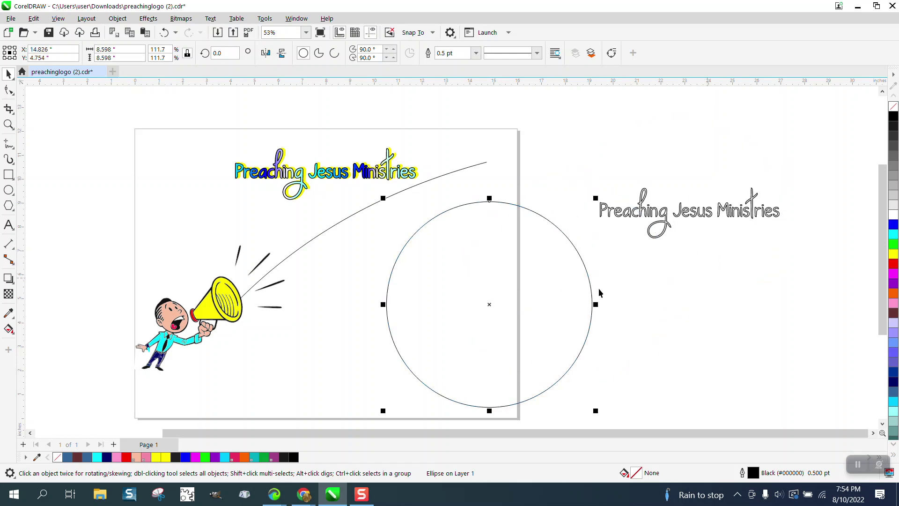
# Fill the circle yellow with no outline, using an elliptical fountain fill centred with a white middle.
pyautogui.click(894, 254)
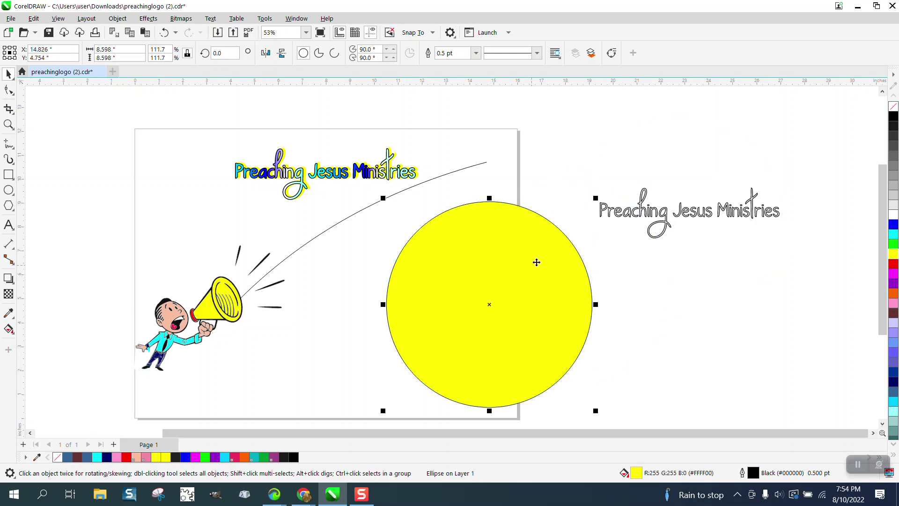
pyautogui.rightClick(893, 106)
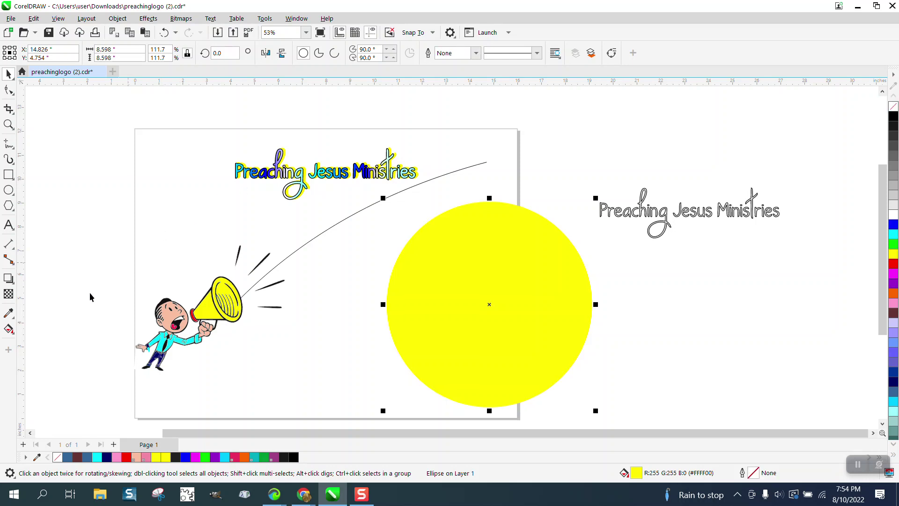
pyautogui.click(13, 336)
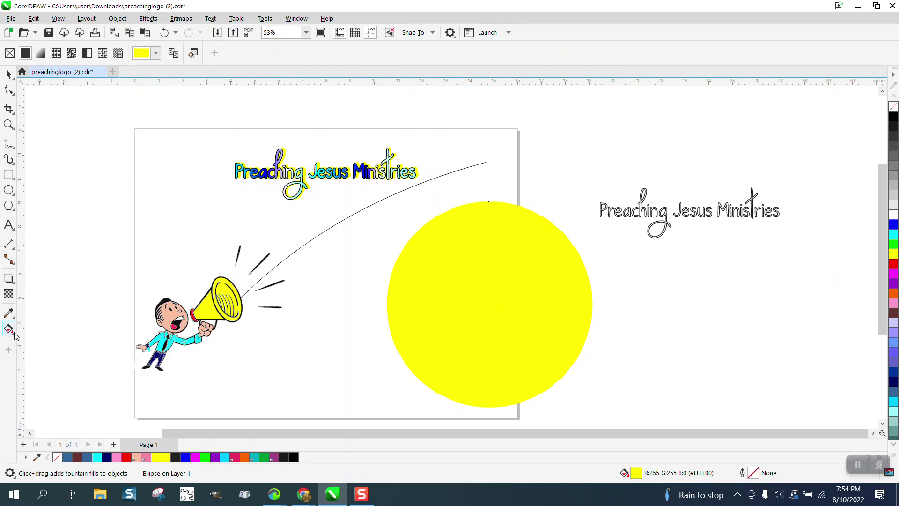
pyautogui.click(15, 333)
pyautogui.click(31, 335)
pyautogui.moveTo(483, 300); pyautogui.dragTo(589, 301)
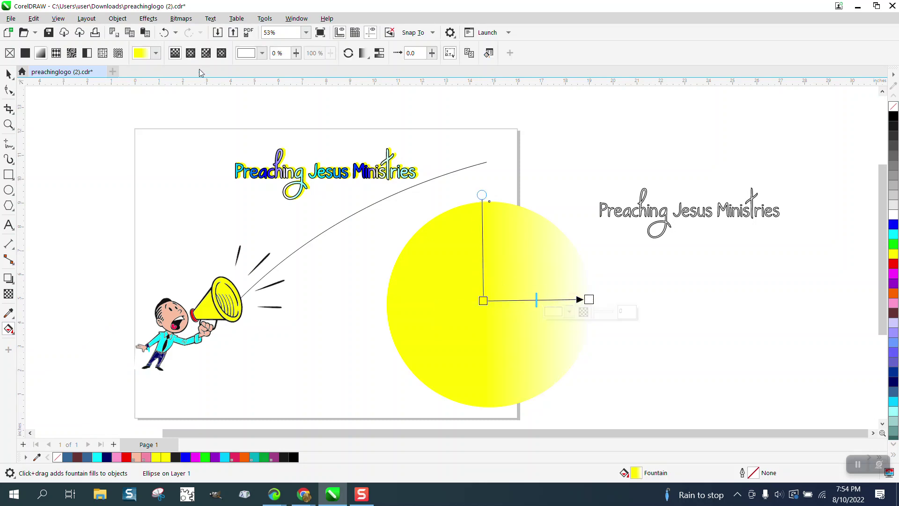
pyautogui.click(190, 53)
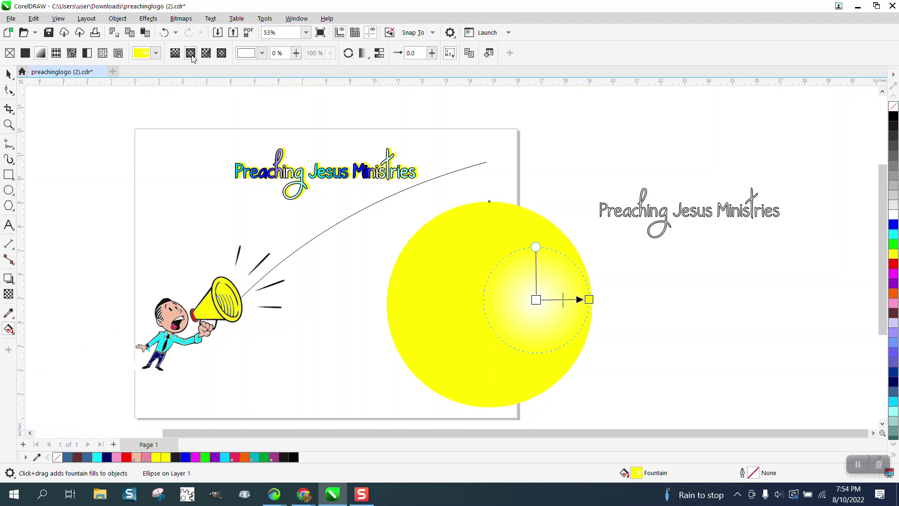
pyautogui.moveTo(536, 300); pyautogui.dragTo(489, 304)
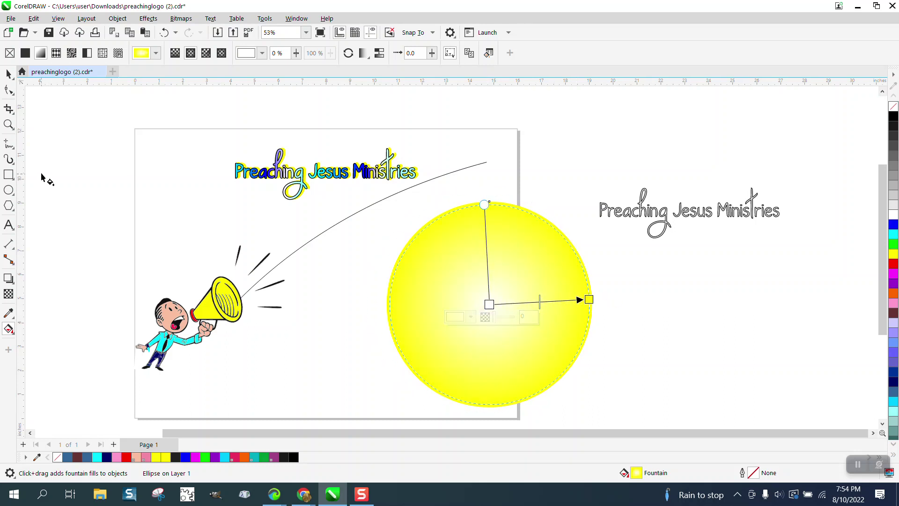
pyautogui.click(8, 124)
# Add ten colour stops along the circle's radial gradient vector, from centre to edge.
pyautogui.moveTo(637, 374); pyautogui.dragTo(637, 374)
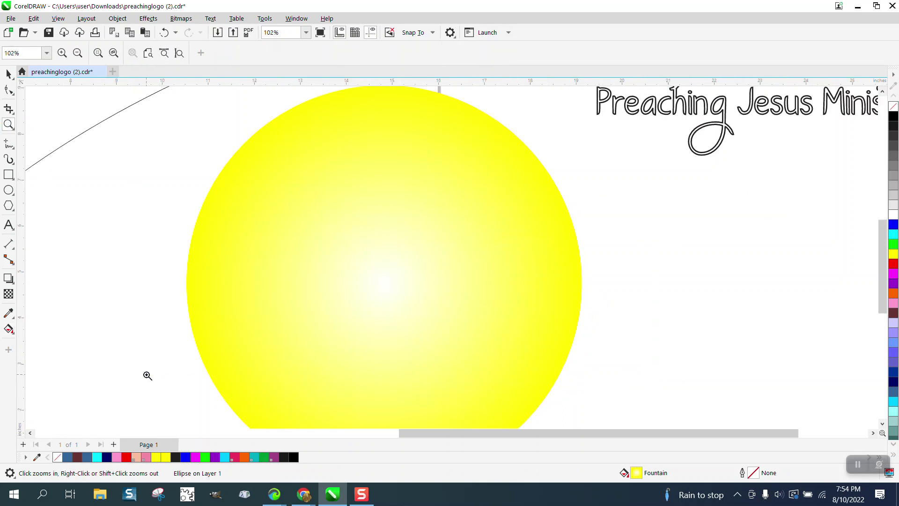
pyautogui.click(9, 329)
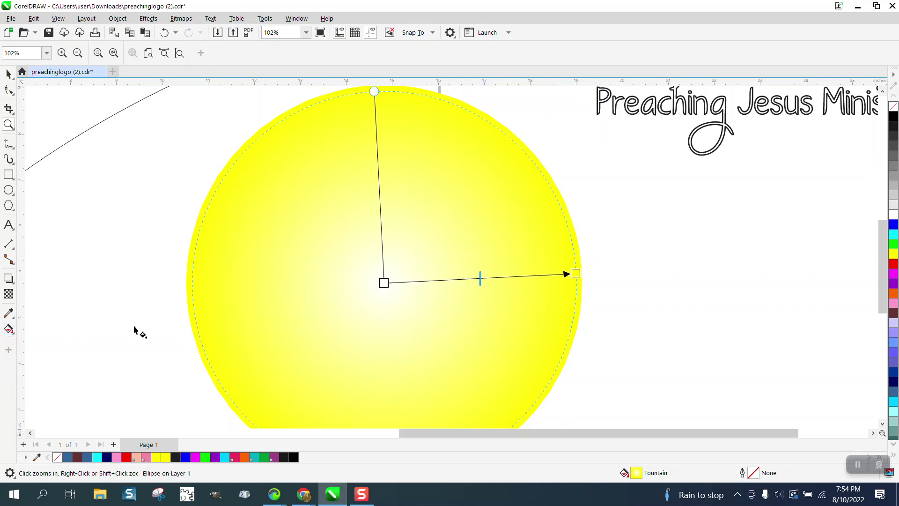
pyautogui.doubleClick(400, 282)
pyautogui.doubleClick(415, 282)
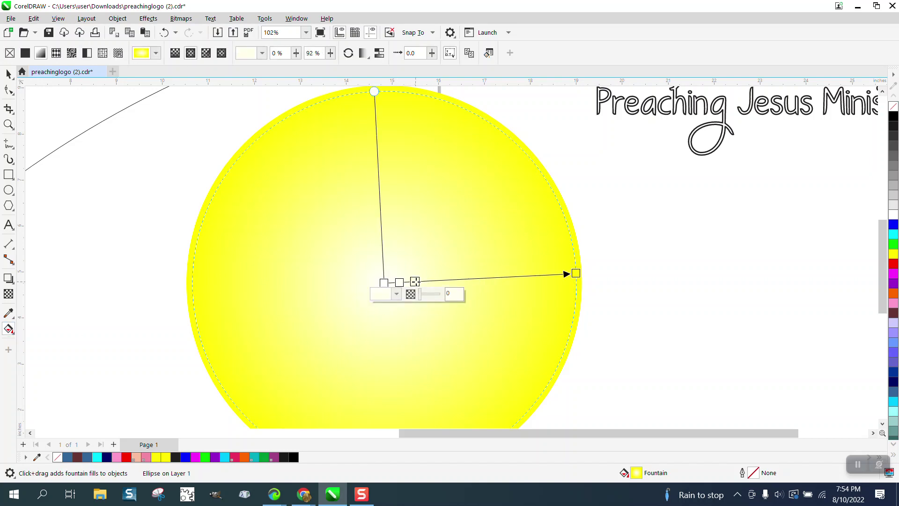
pyautogui.doubleClick(431, 280)
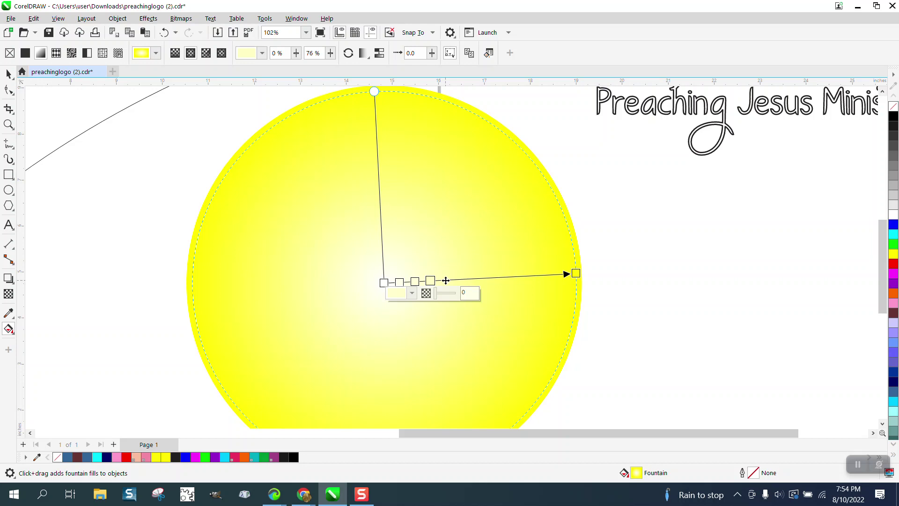
pyautogui.doubleClick(446, 280)
pyautogui.doubleClick(463, 279)
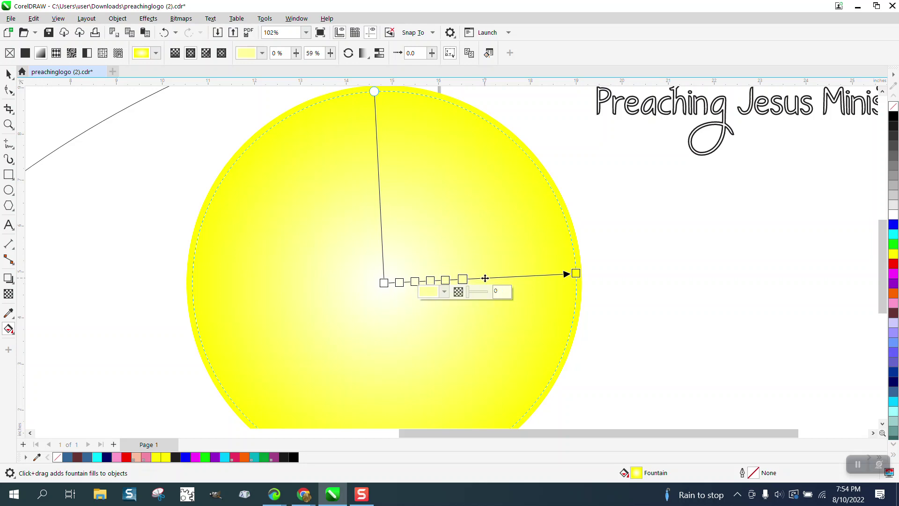
pyautogui.doubleClick(484, 278)
pyautogui.doubleClick(508, 277)
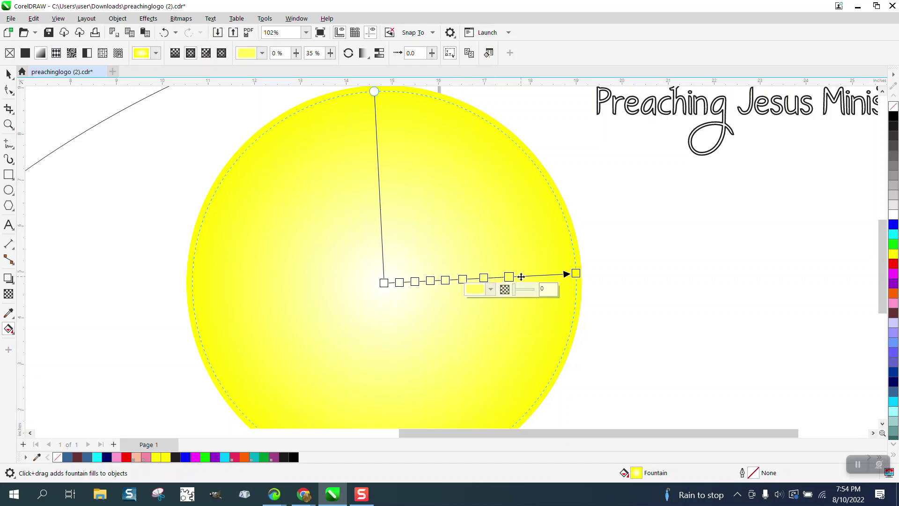
pyautogui.doubleClick(522, 276)
pyautogui.doubleClick(541, 275)
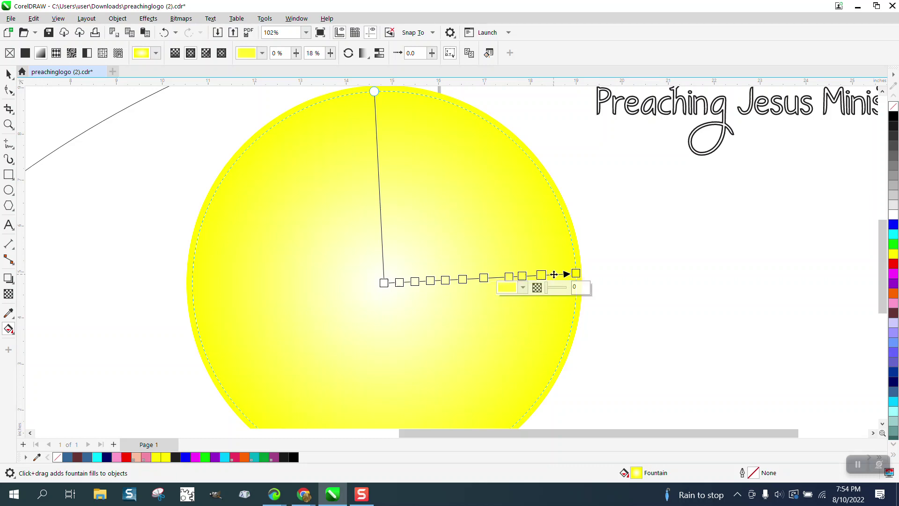
pyautogui.doubleClick(555, 274)
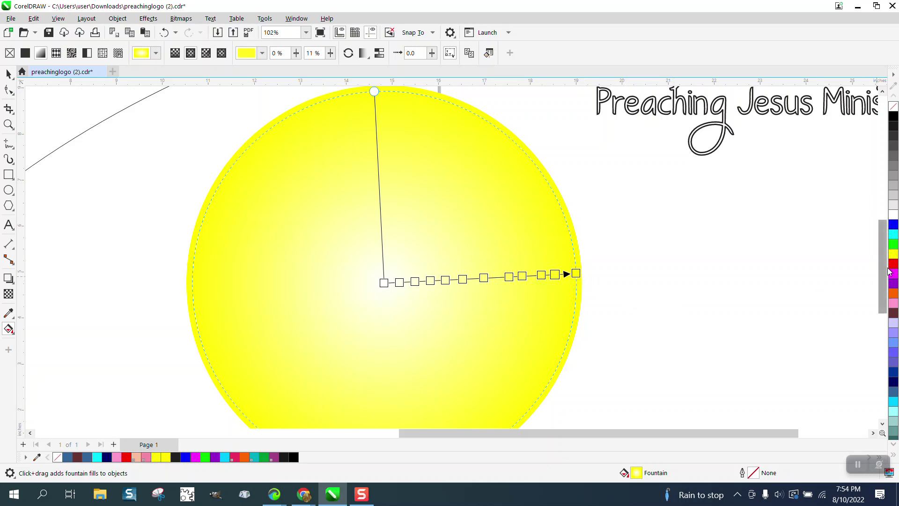
# Colour the inner gradient stops green, blue, cyan, cyan, magenta and orange.
pyautogui.moveTo(893, 244); pyautogui.dragTo(384, 282)
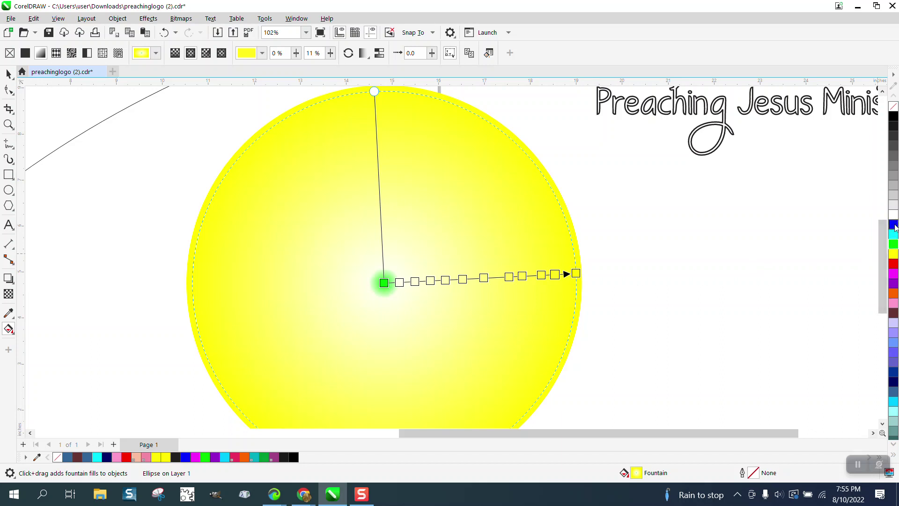
pyautogui.moveTo(895, 227); pyautogui.dragTo(415, 281)
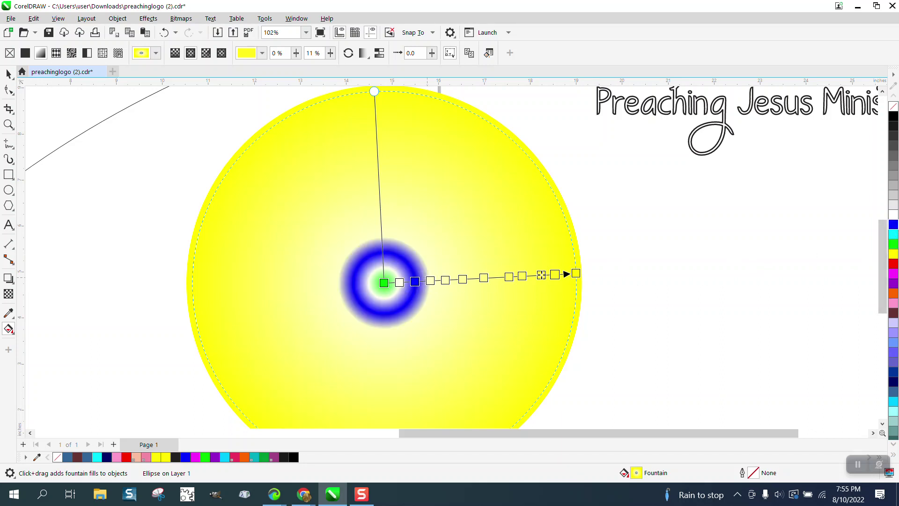
pyautogui.moveTo(893, 234); pyautogui.dragTo(399, 282)
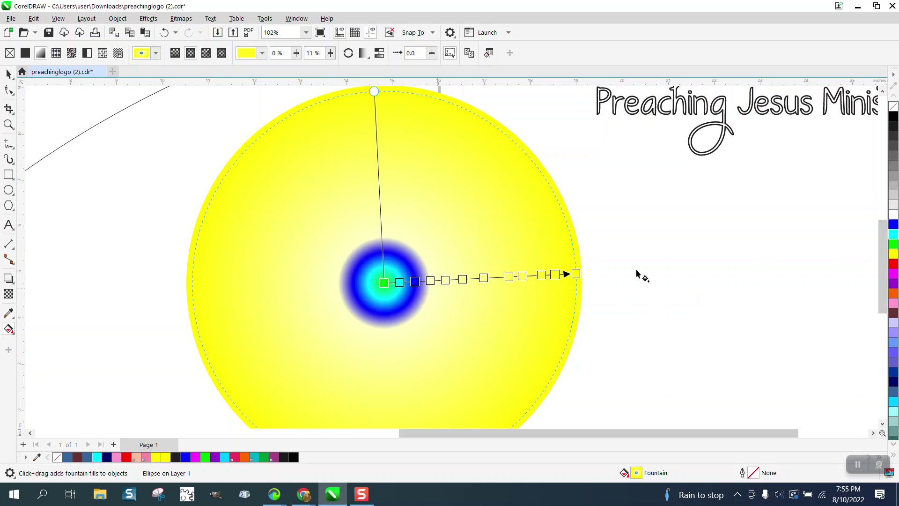
pyautogui.moveTo(893, 234); pyautogui.dragTo(431, 283)
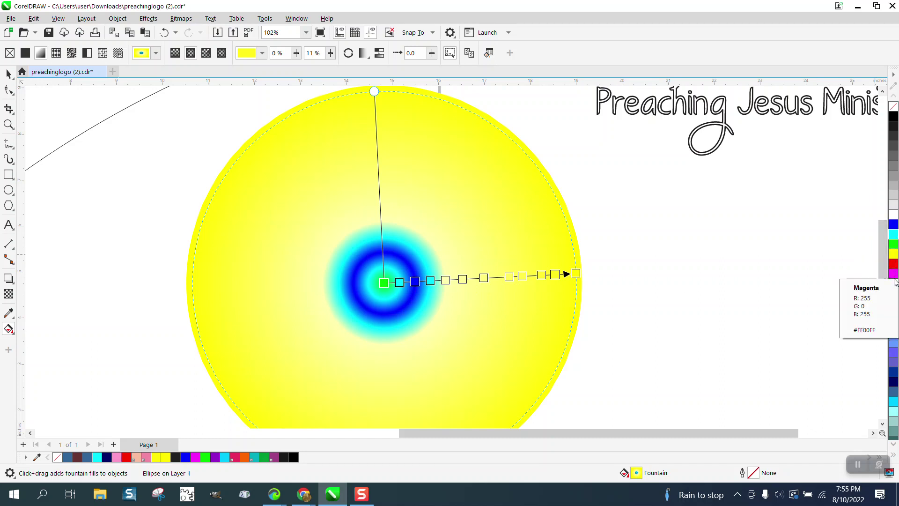
pyautogui.moveTo(894, 273); pyautogui.dragTo(447, 282)
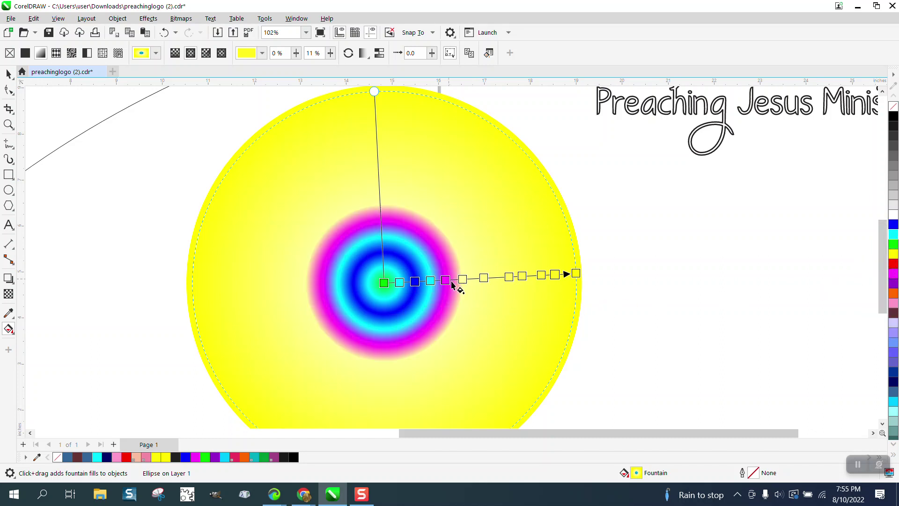
pyautogui.moveTo(893, 300); pyautogui.dragTo(464, 279)
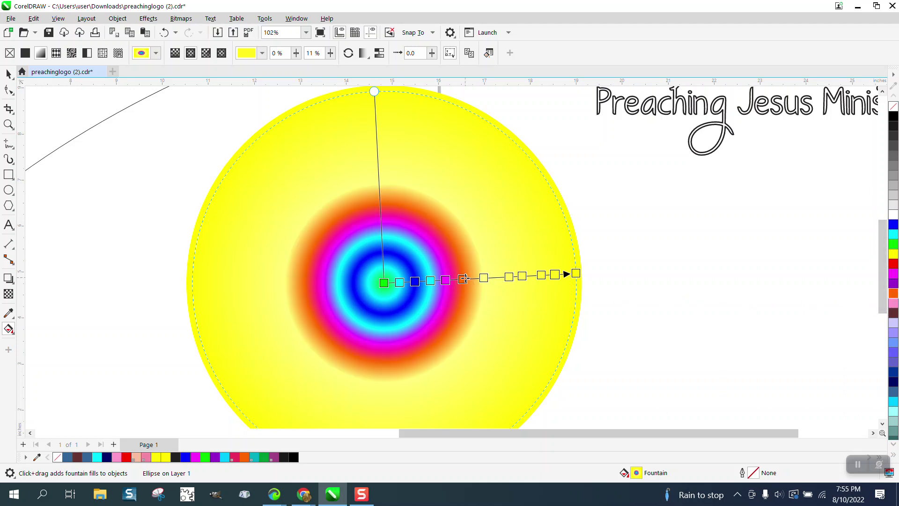
# Colour the outer gradient stops yellow, blue, cyan, green and cyan, leaving a yellow rim.
pyautogui.moveTo(893, 253); pyautogui.dragTo(484, 278)
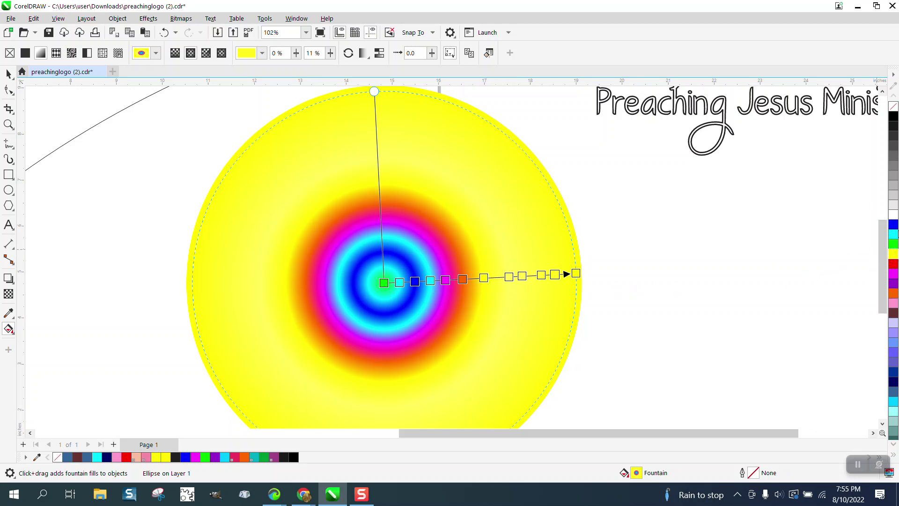
pyautogui.moveTo(878, 234); pyautogui.dragTo(508, 277)
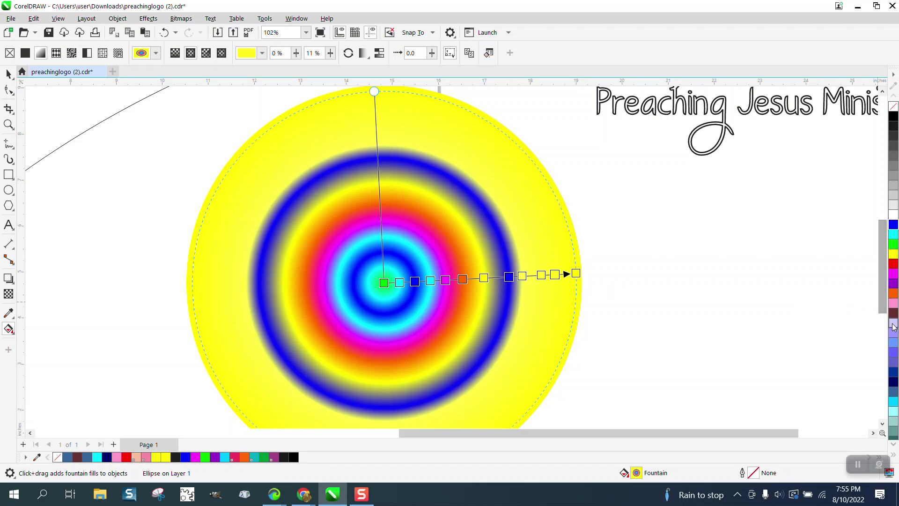
pyautogui.moveTo(895, 405); pyautogui.dragTo(522, 276)
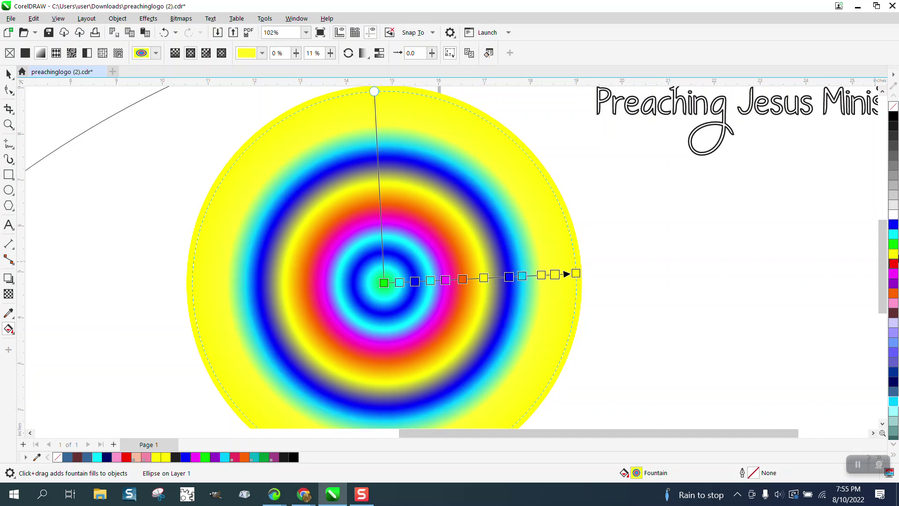
pyautogui.moveTo(894, 247); pyautogui.dragTo(542, 274)
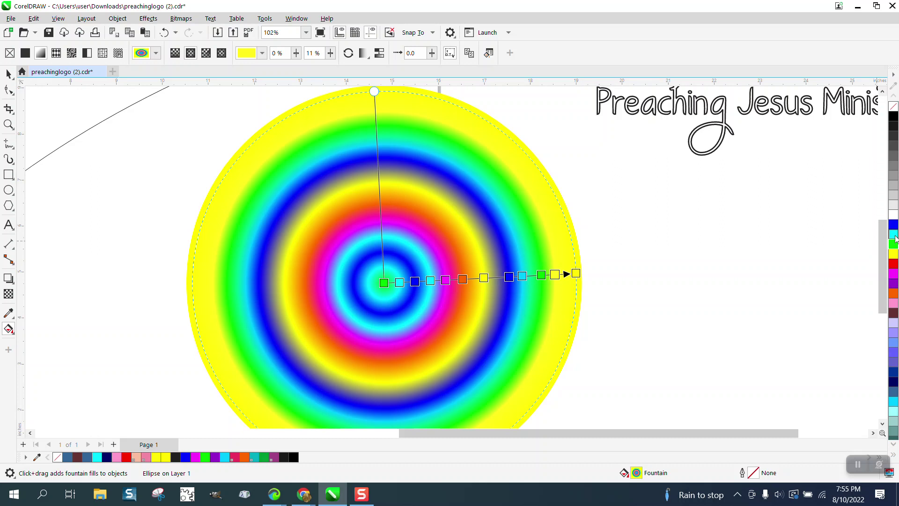
pyautogui.moveTo(894, 236); pyautogui.dragTo(576, 273)
# Move the outlined text group over the circle's lower rings and bring it To Front of Page.
pyautogui.scroll(-2, 499, 262)
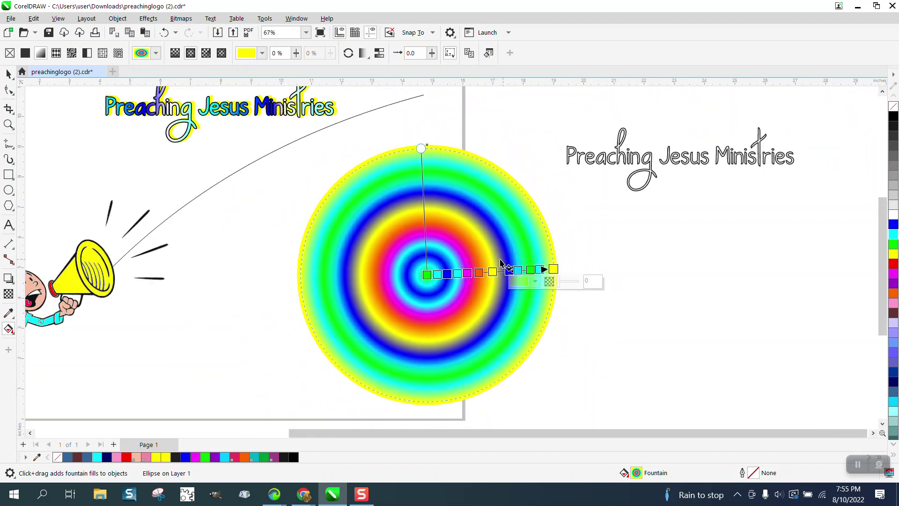
pyautogui.click(9, 73)
pyautogui.scroll(-1, 326, 218)
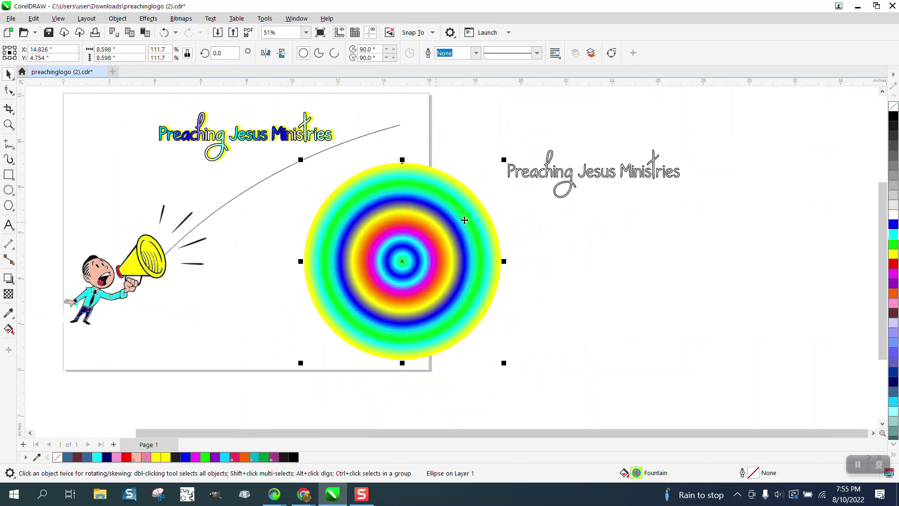
pyautogui.moveTo(585, 178); pyautogui.dragTo(396, 308)
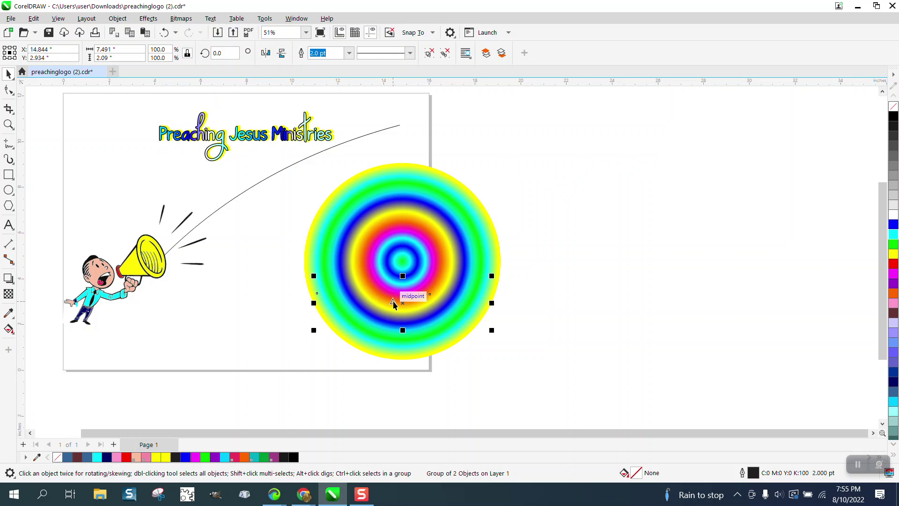
pyautogui.click(119, 20)
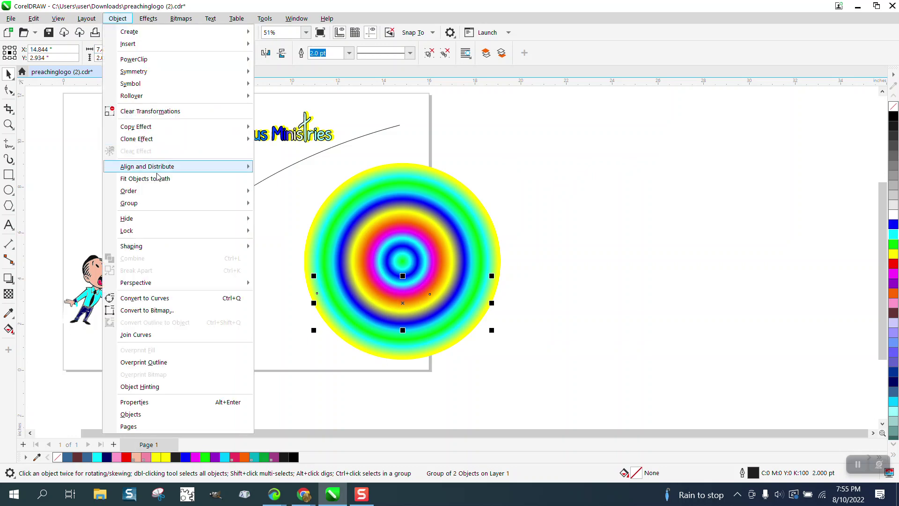
pyautogui.moveTo(156, 192)
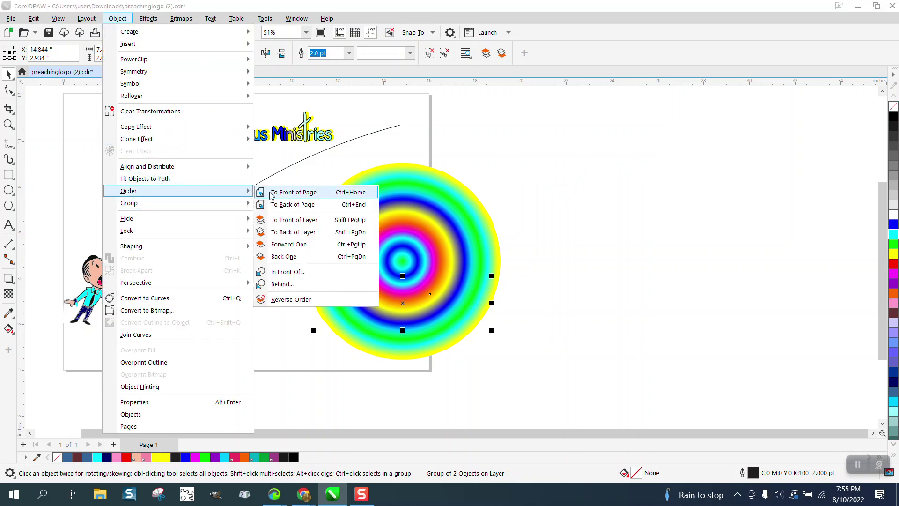
pyautogui.click(272, 194)
# Intersect the circle with the outlined text to create a rainbow-filled text shape.
pyautogui.moveTo(553, 155); pyautogui.dragTo(287, 370)
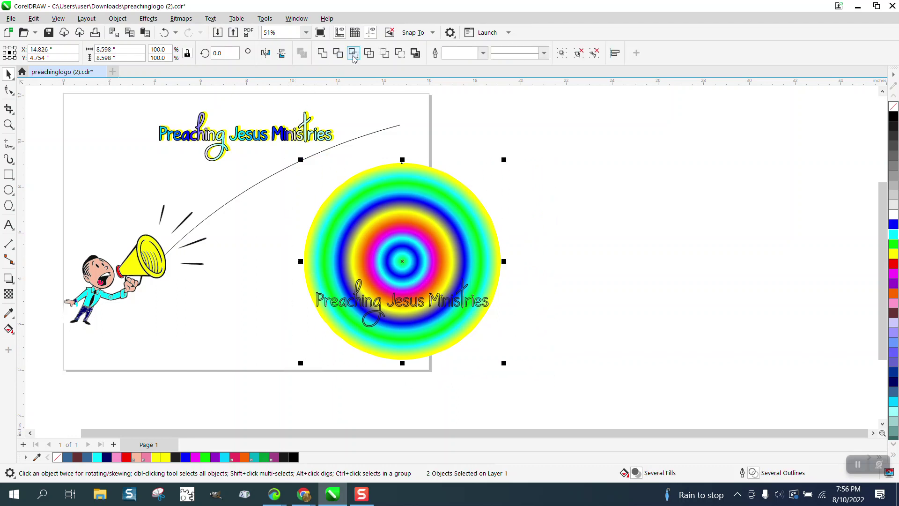
pyautogui.click(354, 53)
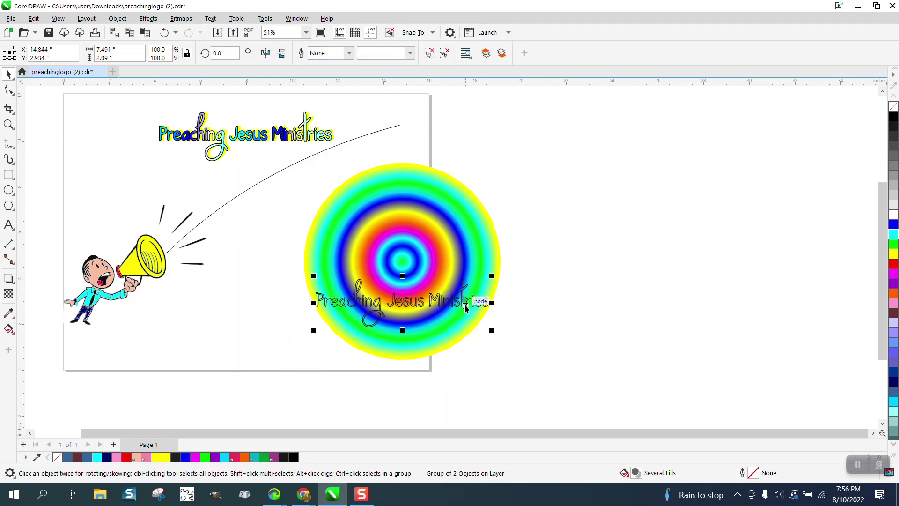
pyautogui.click(509, 175)
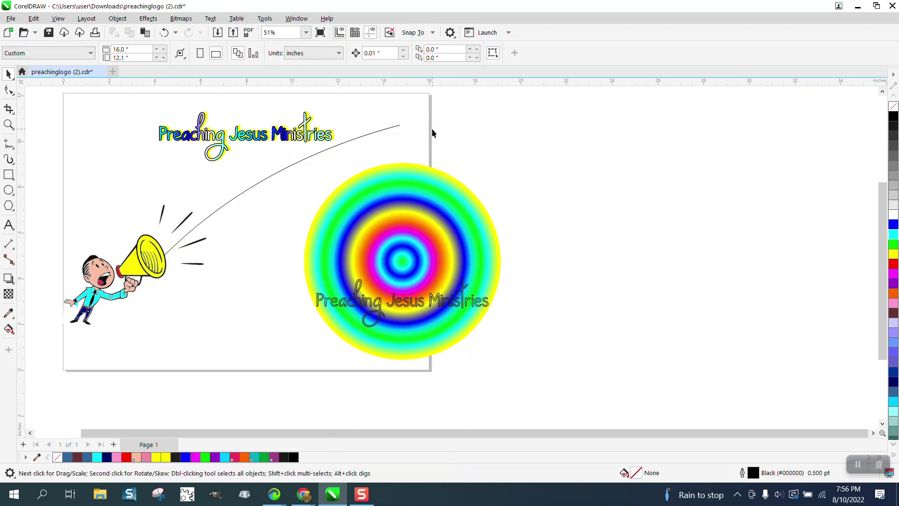
# Set the nudge distance to 10 inches and test-nudge the text group right and back.
pyautogui.click(367, 53)
pyautogui.write('1')
pyautogui.click(487, 305)
pyautogui.press('Right')
pyautogui.press('Right')
pyautogui.press('Right')
pyautogui.press('Right')
pyautogui.press('Right')
pyautogui.press('Right')
pyautogui.press('Right')
pyautogui.press('Right')
pyautogui.press('Right')
pyautogui.press('Right')
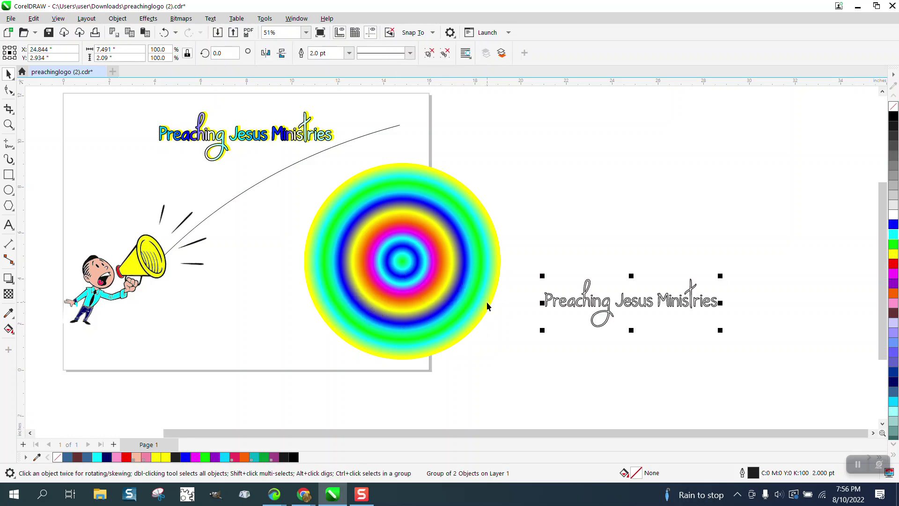
pyautogui.moveTo(282, 291); pyautogui.dragTo(523, 348)
pyautogui.click(569, 305)
pyautogui.press('Left')
pyautogui.press('Left')
pyautogui.press('Left')
pyautogui.press('Left')
pyautogui.press('Left')
pyautogui.press('Left')
pyautogui.press('Left')
pyautogui.press('Left')
pyautogui.press('Left')
pyautogui.press('Left')
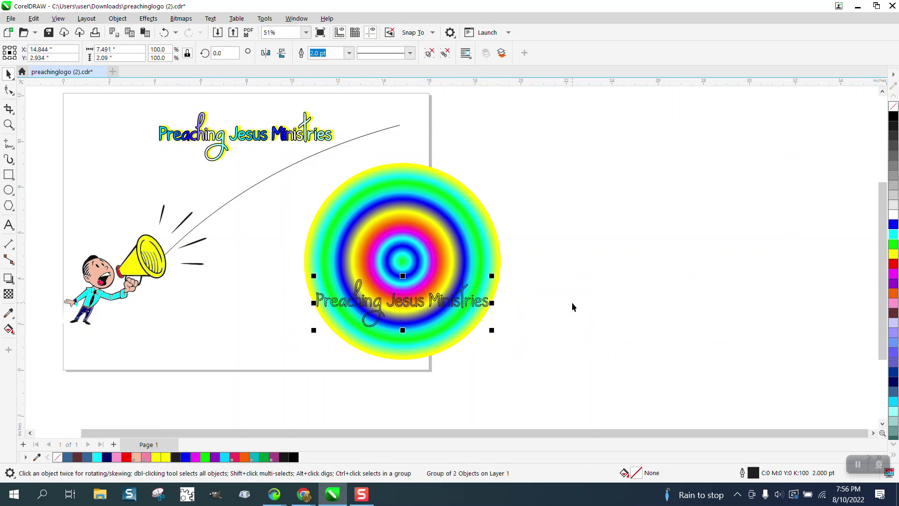
# Nudge the rainbow text 10 inches right off the circle, then stack the outline text onto it.
pyautogui.moveTo(287, 159); pyautogui.dragTo(549, 352)
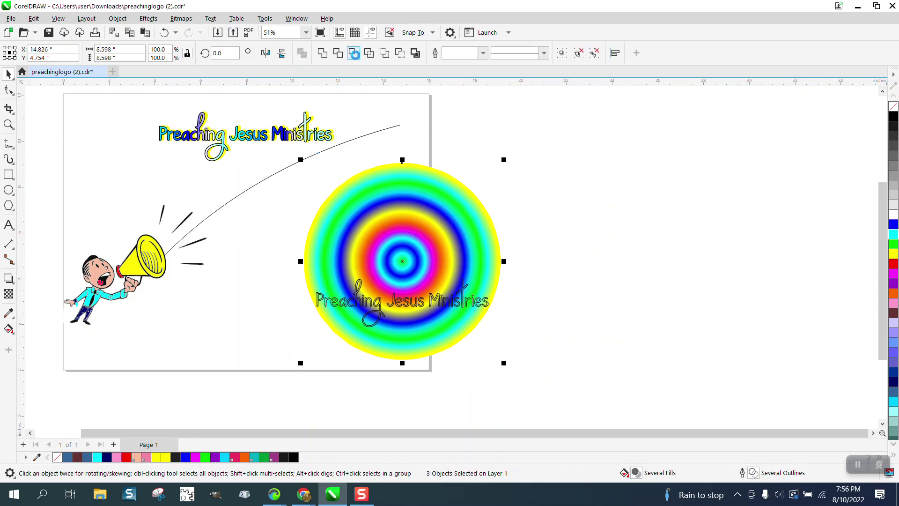
pyautogui.click(353, 52)
pyautogui.press('Right')
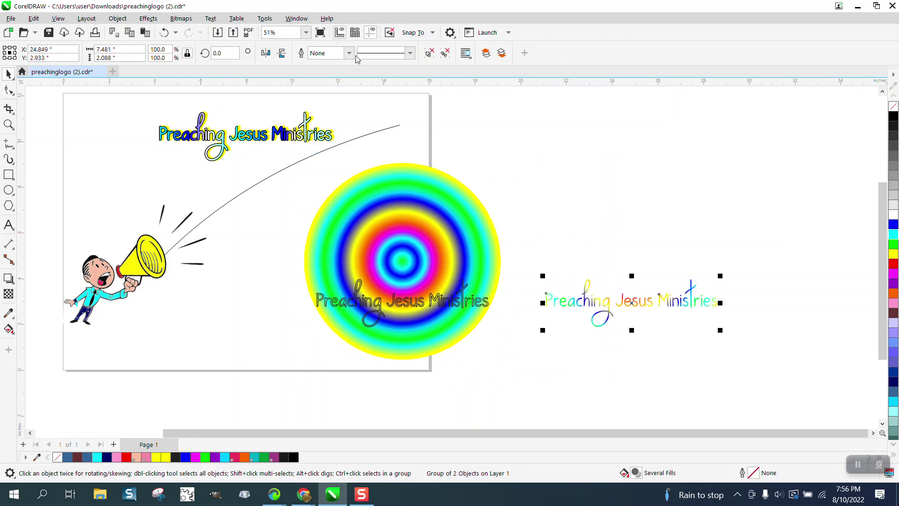
pyautogui.click(489, 303)
pyautogui.press('Right')
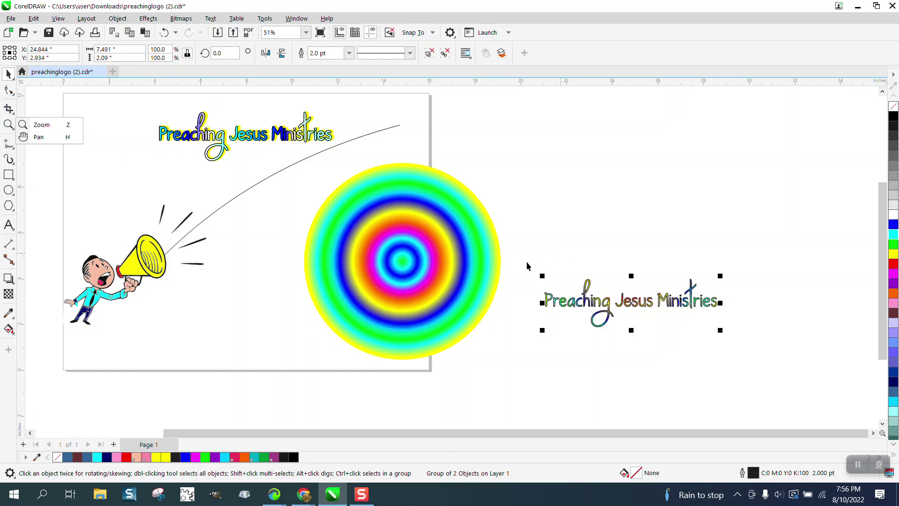
pyautogui.click(552, 285)
# Nudge the black outline group 10 inches right, off the rainbow text.
pyautogui.click(8, 124)
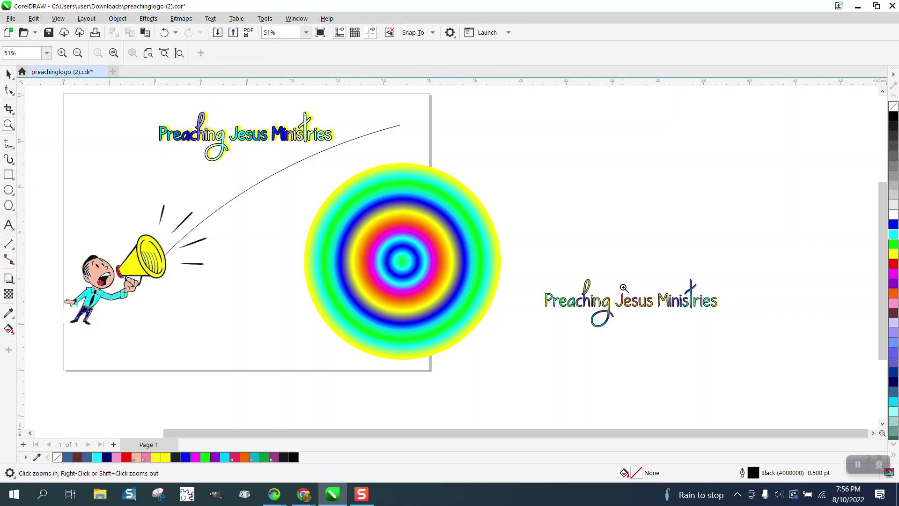
pyautogui.moveTo(522, 261); pyautogui.dragTo(761, 354)
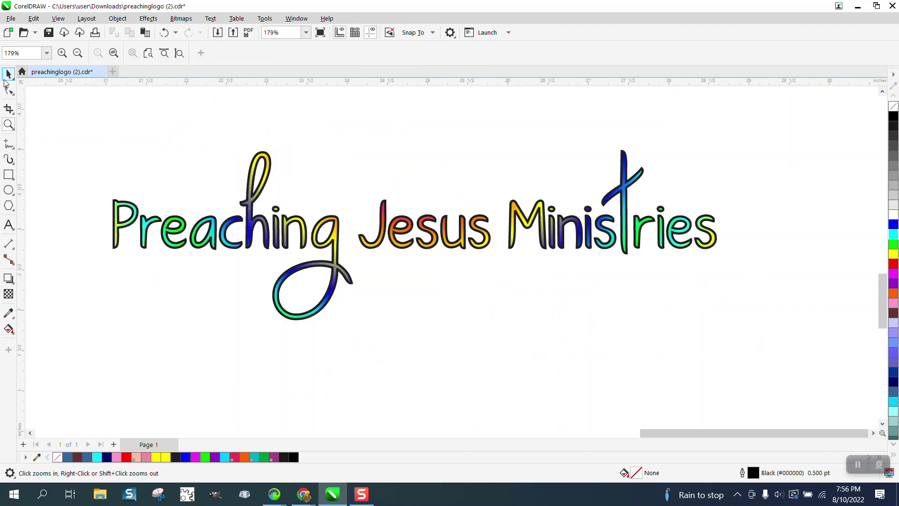
pyautogui.click(7, 75)
pyautogui.scroll(-5, 417, 257)
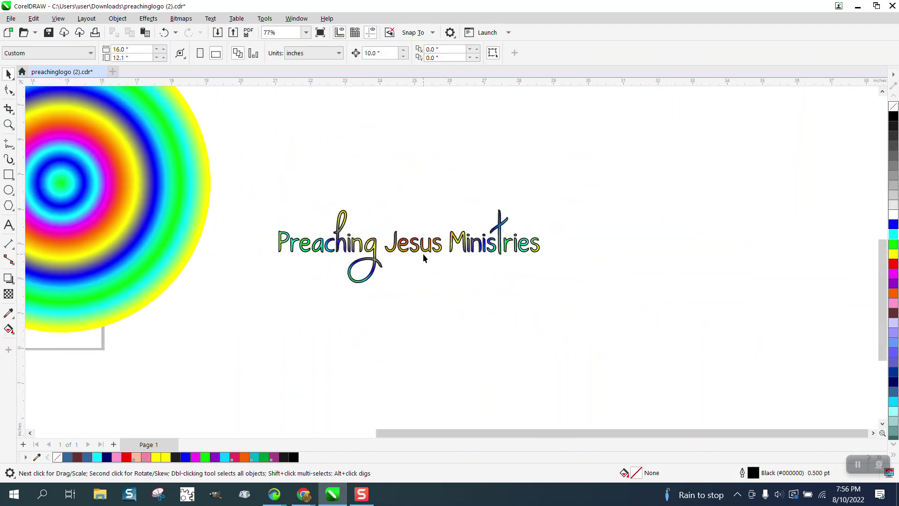
pyautogui.click(427, 249)
pyautogui.press('Right')
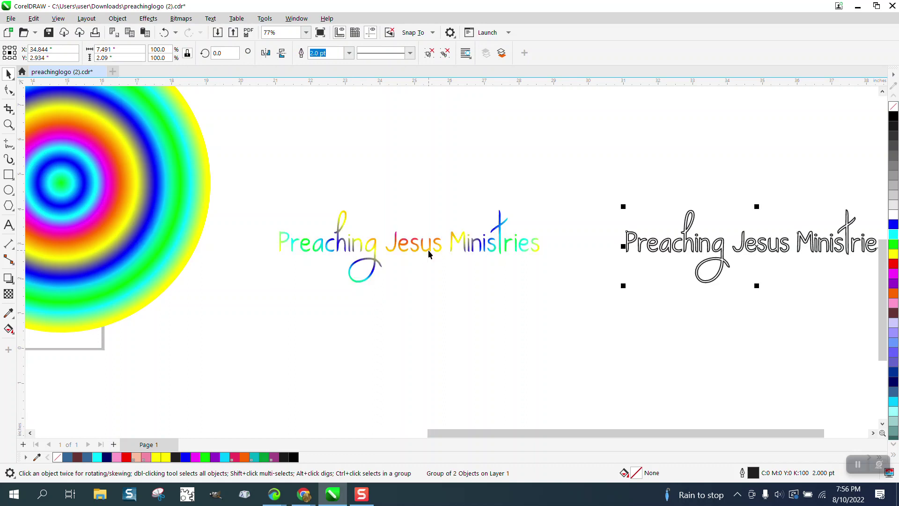
# Duplicate the outlined text 10 inches further right with Ctrl+D.
pyautogui.scroll(-2, 428, 249)
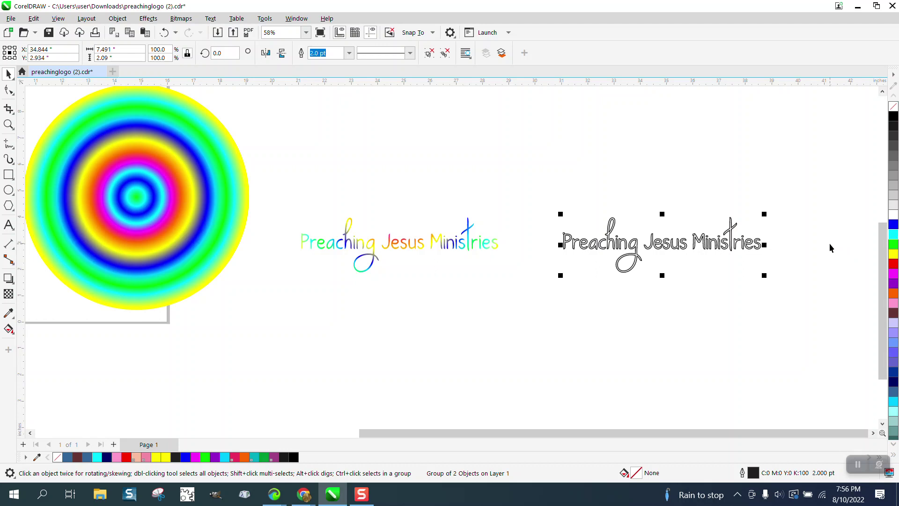
pyautogui.scroll(-1, 829, 243)
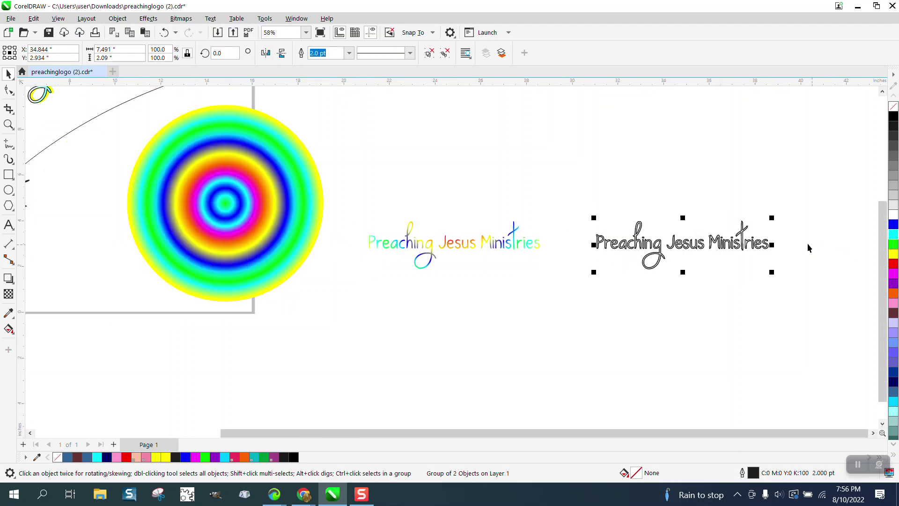
pyautogui.hotkey('ctrl', 'd')
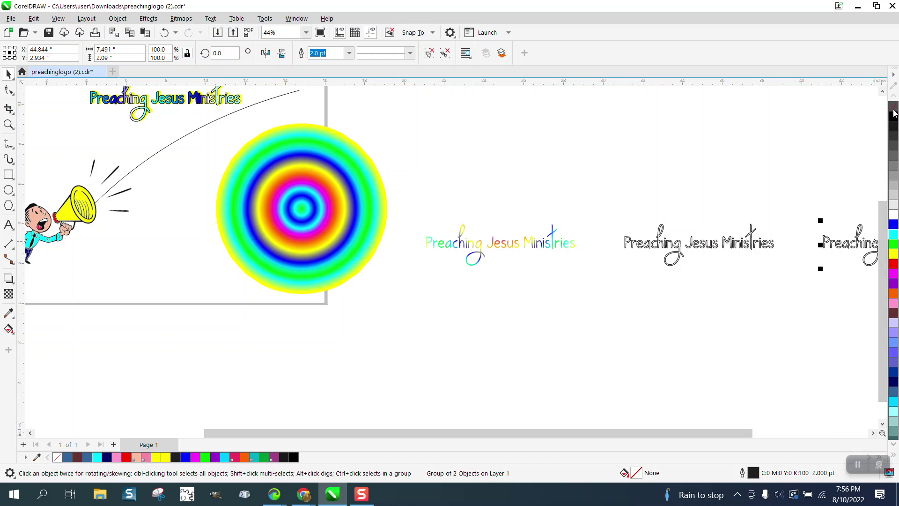
# Deselect the duplicate and dismiss the document defaults prompt without changes.
pyautogui.click(845, 131)
pyautogui.click(893, 116)
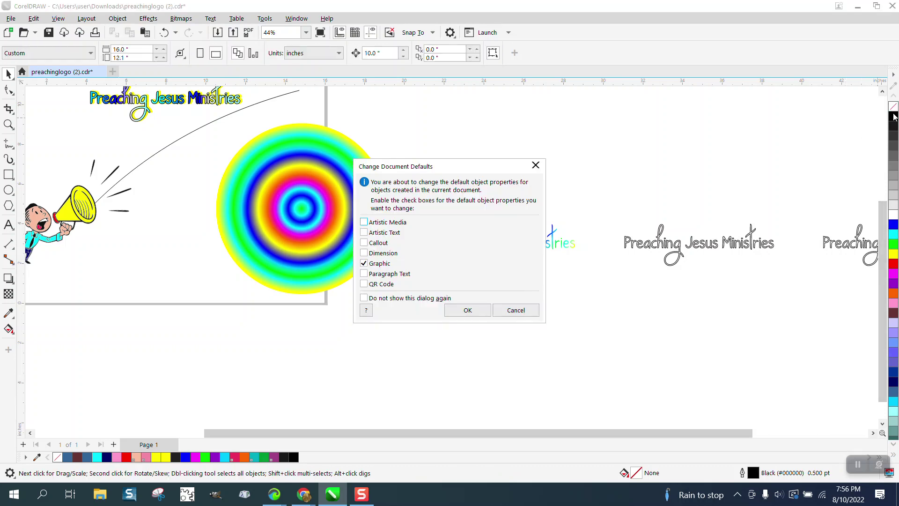
pyautogui.click(515, 309)
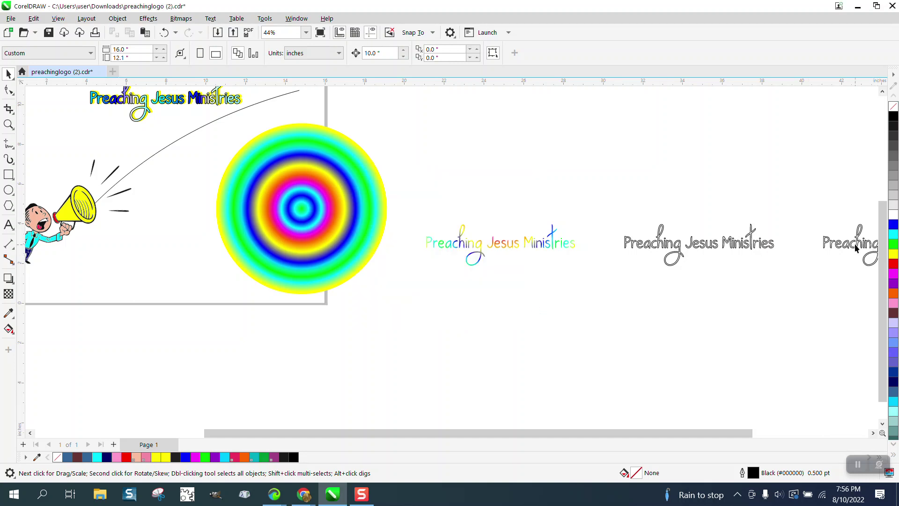
pyautogui.moveTo(673, 431); pyautogui.dragTo(765, 430)
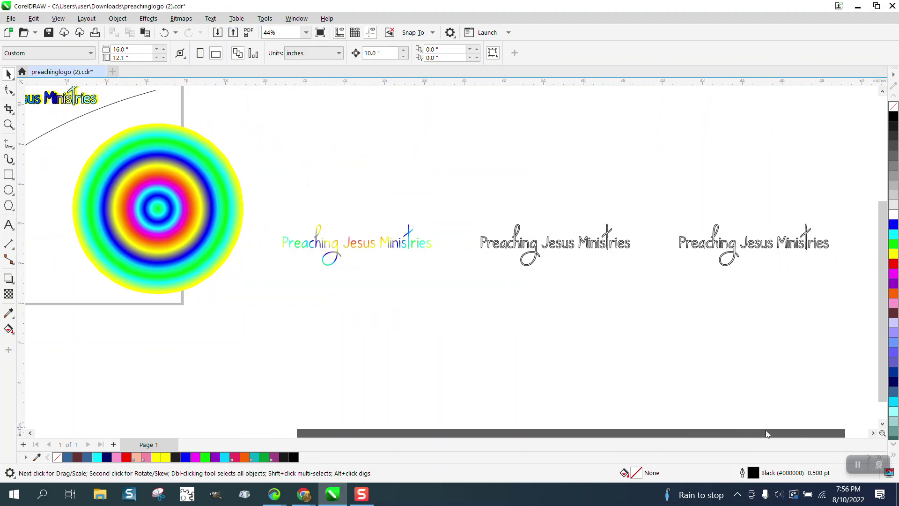
# Give the third copy of the title a solid yellow (#FFFF00) fill and outline.
pyautogui.click(690, 245)
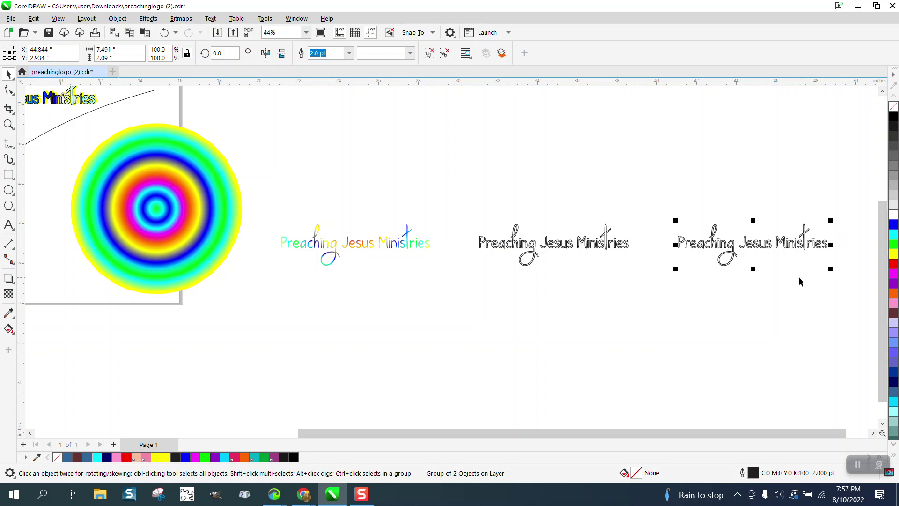
pyautogui.click(893, 256)
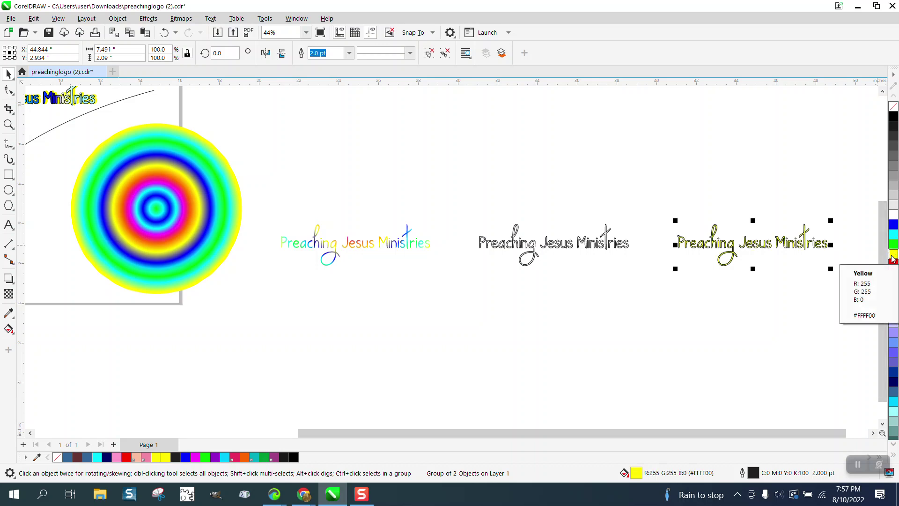
pyautogui.rightClick(891, 256)
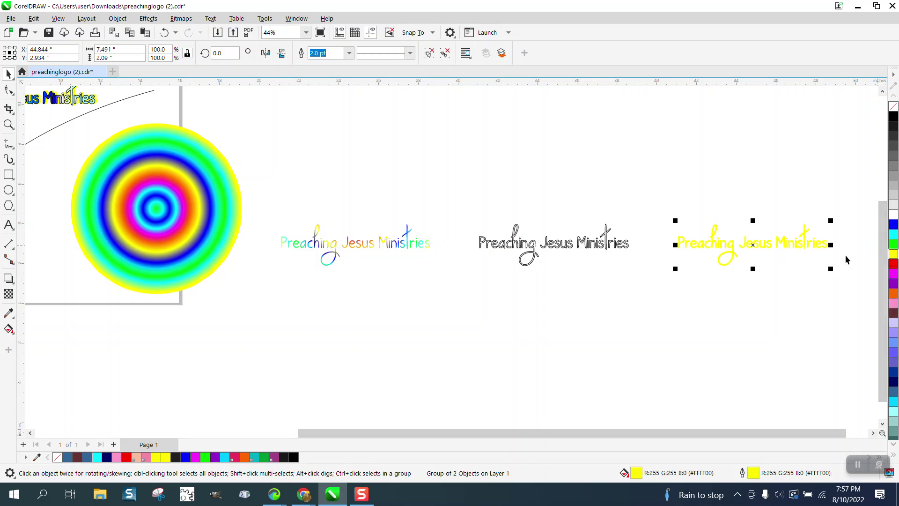
pyautogui.click(8, 124)
pyautogui.moveTo(662, 226); pyautogui.dragTo(842, 287)
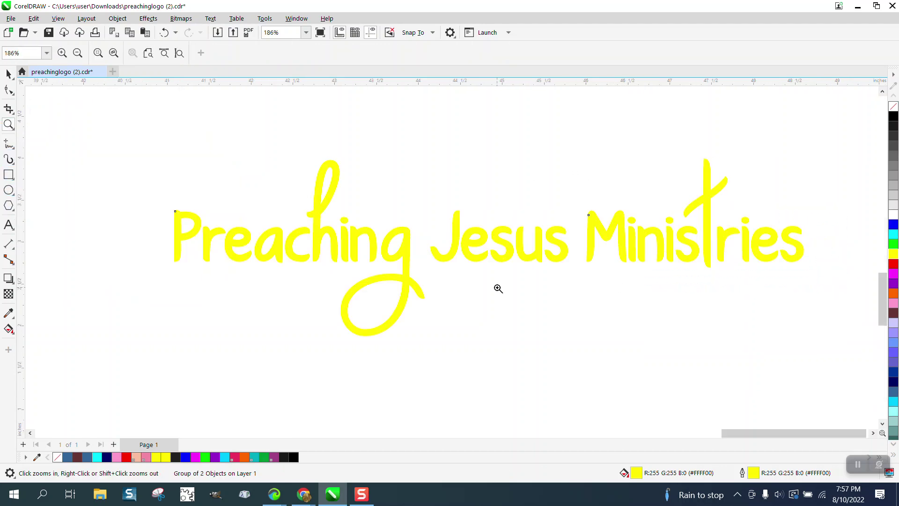
# Select the whole yellow logo and duplicate it 10 inches to the right.
pyautogui.click(14, 285)
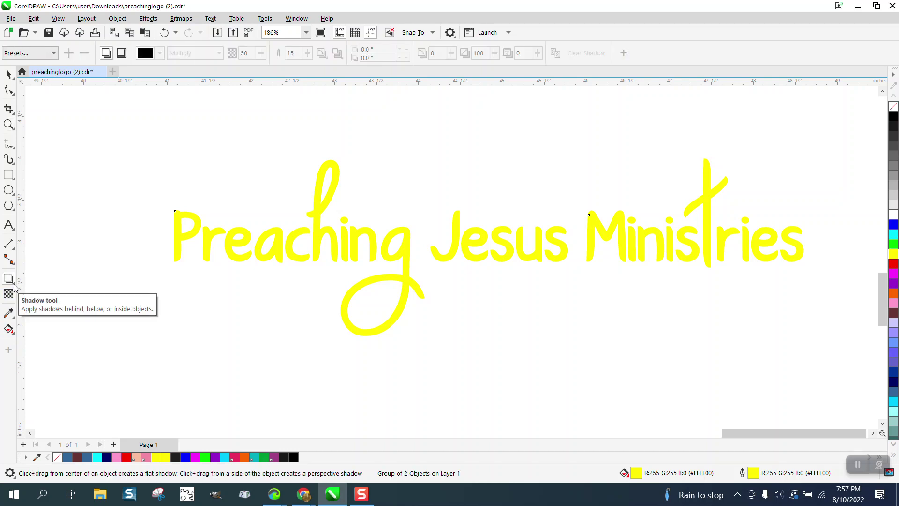
pyautogui.click(8, 73)
pyautogui.scroll(-2, 206, 211)
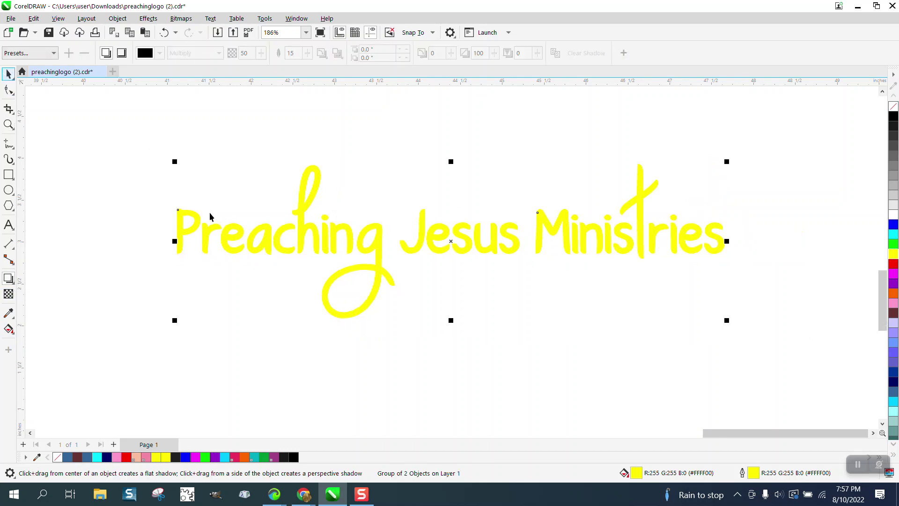
pyautogui.scroll(-4, 187, 201)
pyautogui.moveTo(153, 169); pyautogui.dragTo(473, 269)
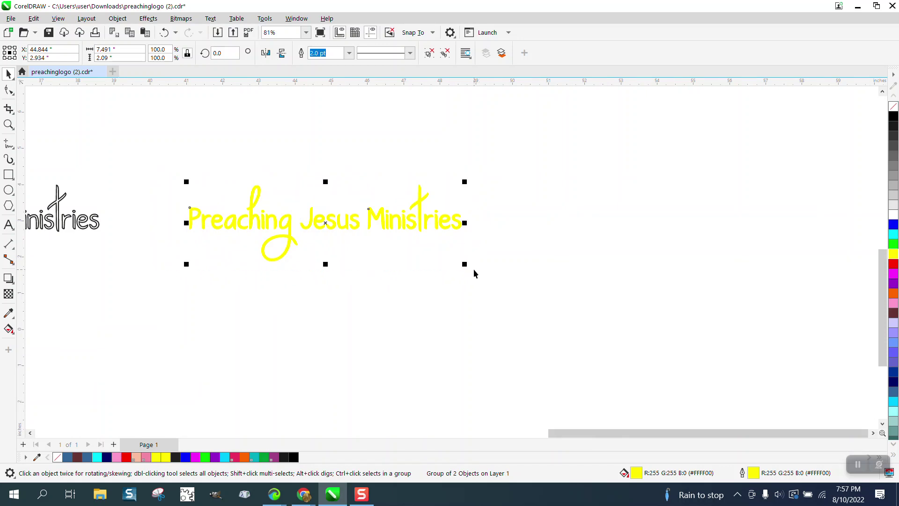
pyautogui.hotkey('ctrl', 'd')
# Give the original yellow logo a black block shadow.
pyautogui.click(361, 224)
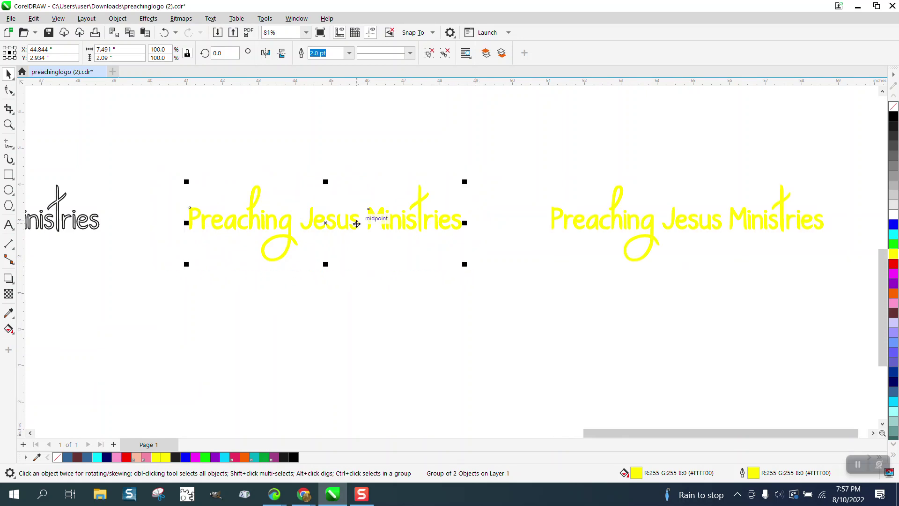
pyautogui.click(9, 279)
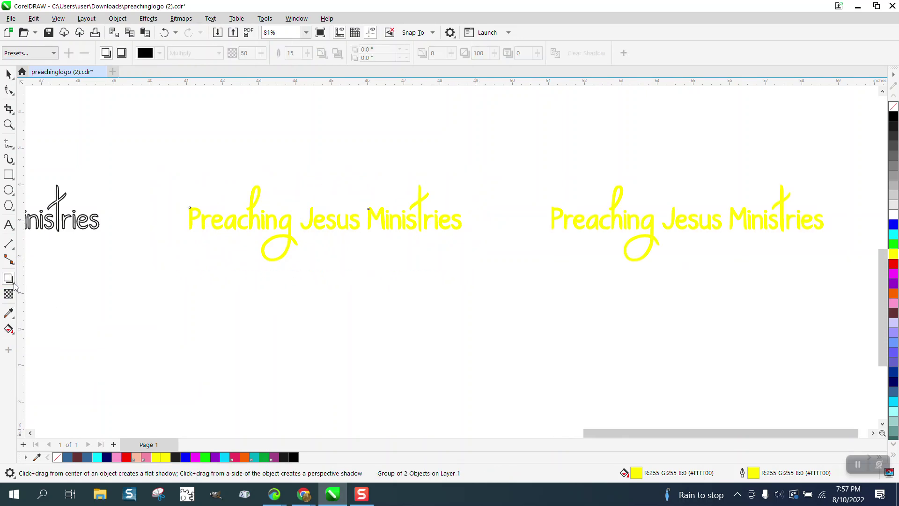
pyautogui.click(13, 282)
pyautogui.click(48, 355)
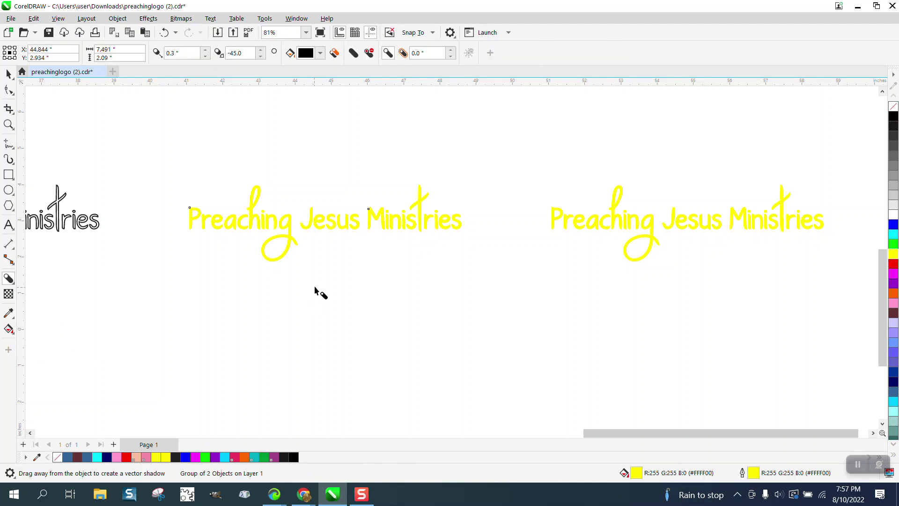
pyautogui.moveTo(321, 227); pyautogui.dragTo(328, 220)
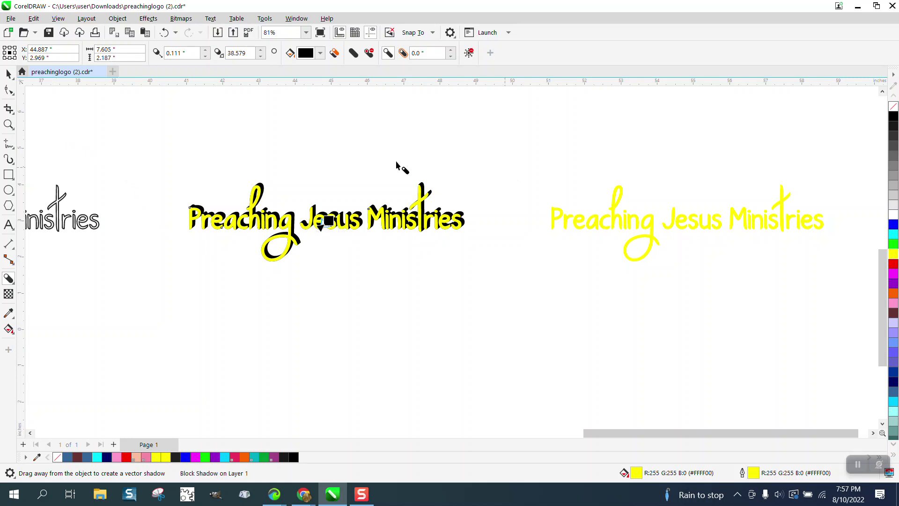
pyautogui.click(9, 73)
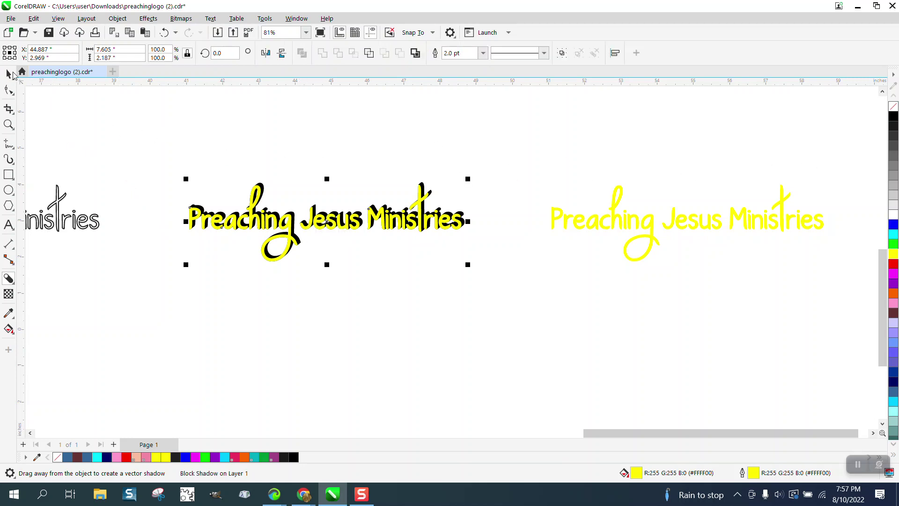
# Break the block shadow apart from the logo and fill the detached shadow yellow.
pyautogui.click(117, 18)
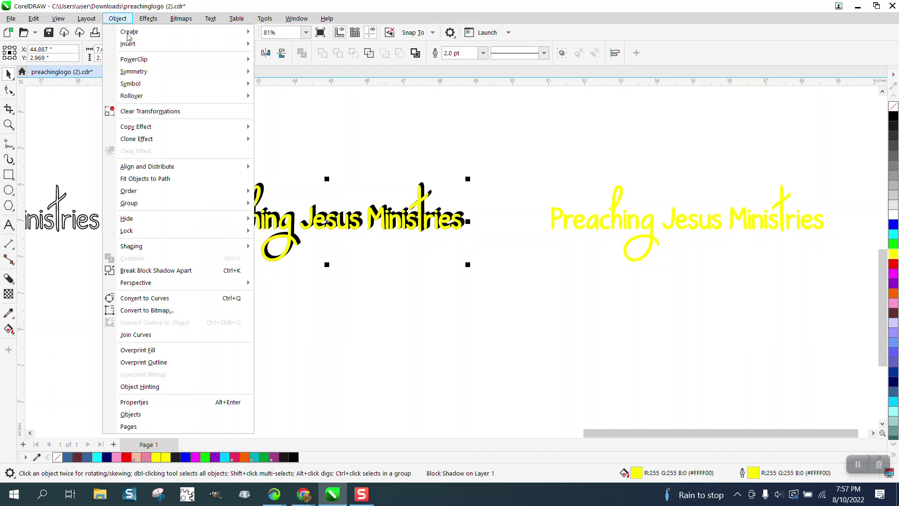
pyautogui.click(180, 270)
pyautogui.click(359, 293)
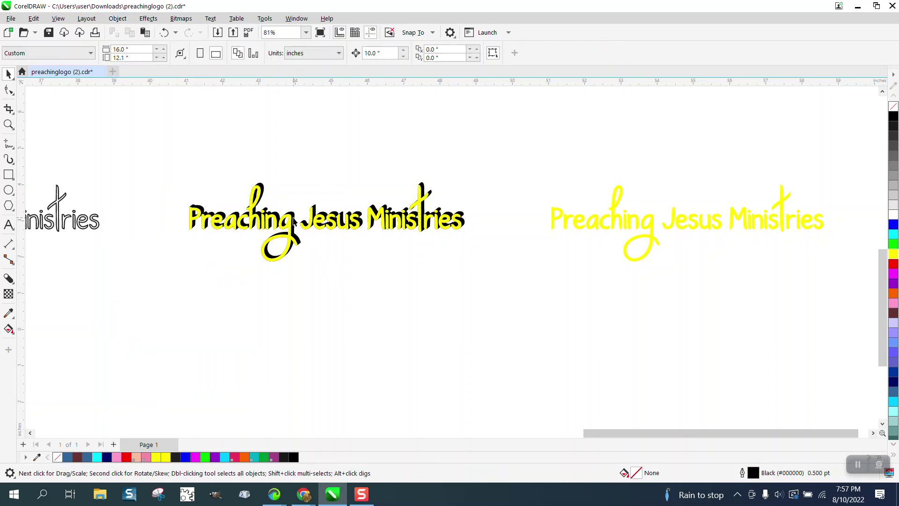
pyautogui.click(294, 220)
pyautogui.click(893, 255)
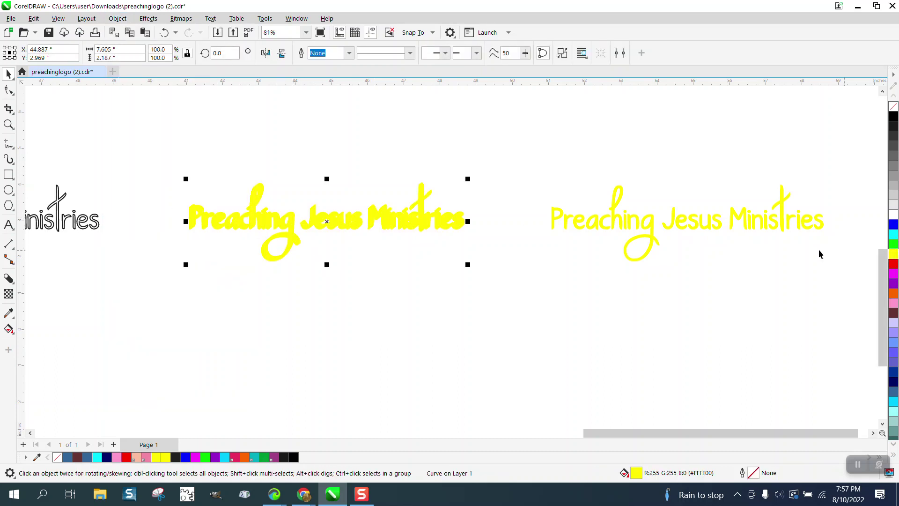
# Shift the yellow shadow 10 inches left and the rainbow logo 10 inches right onto it.
pyautogui.scroll(-2, 634, 252)
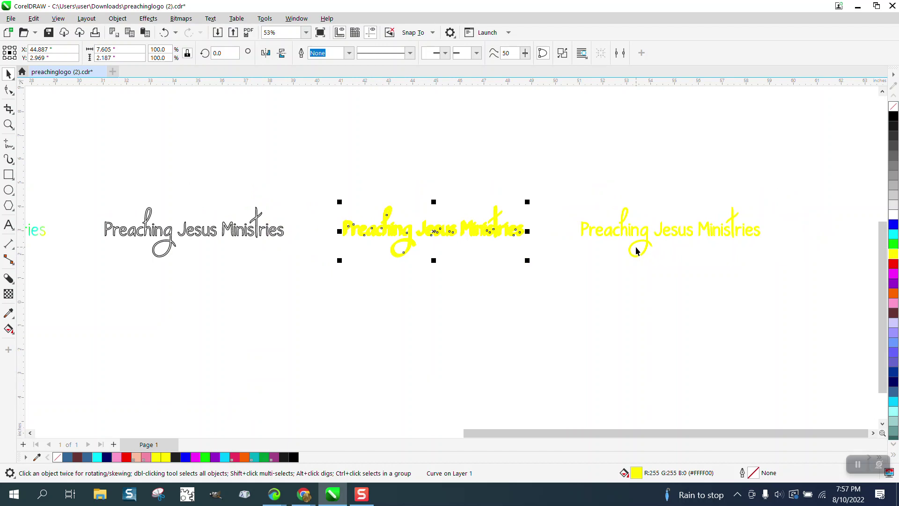
pyautogui.hotkey('ctrl', 'd')
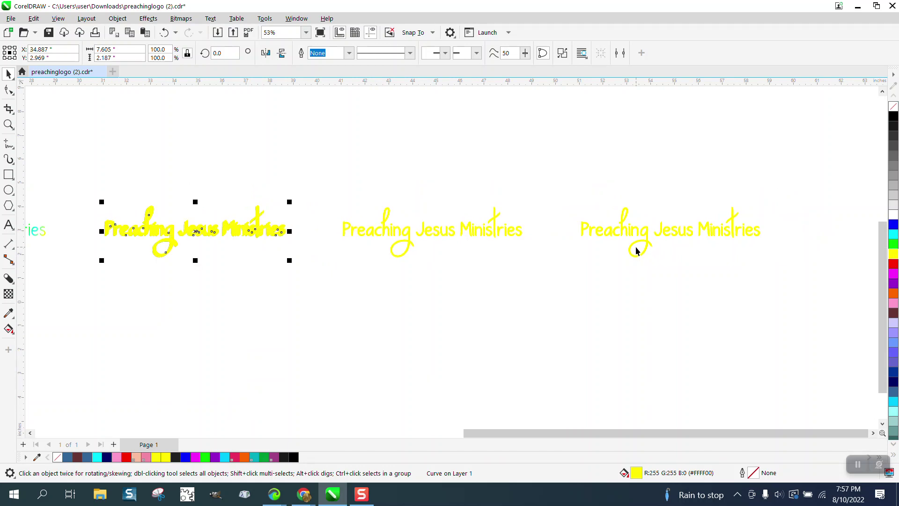
pyautogui.scroll(-1, 608, 256)
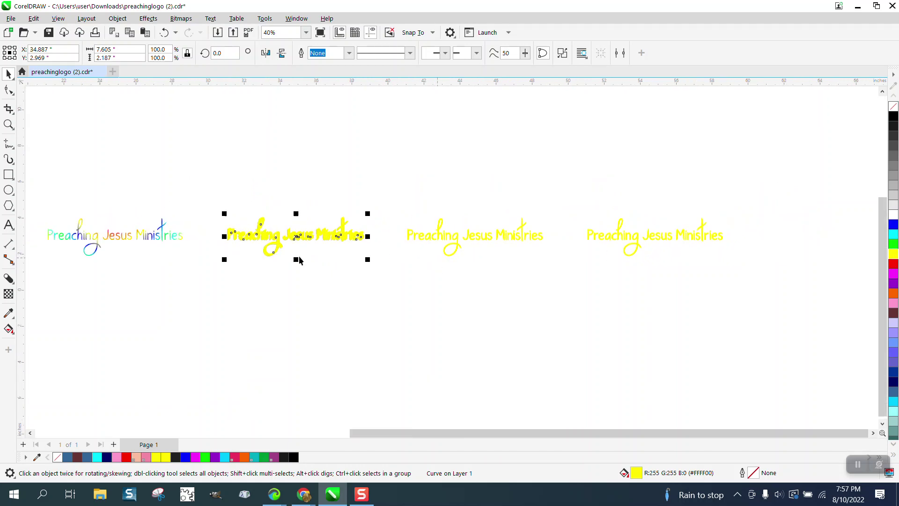
pyautogui.click(164, 241)
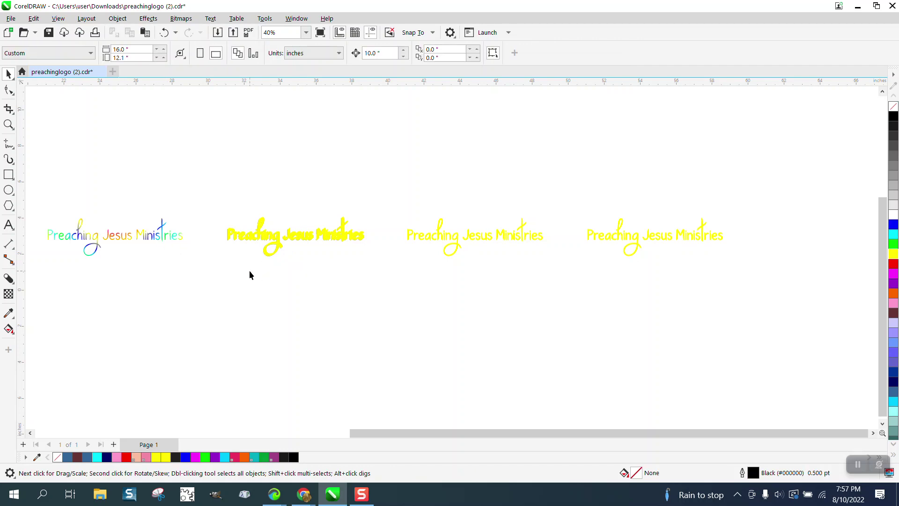
pyautogui.click(179, 241)
pyautogui.hotkey('ctrl', 'z')
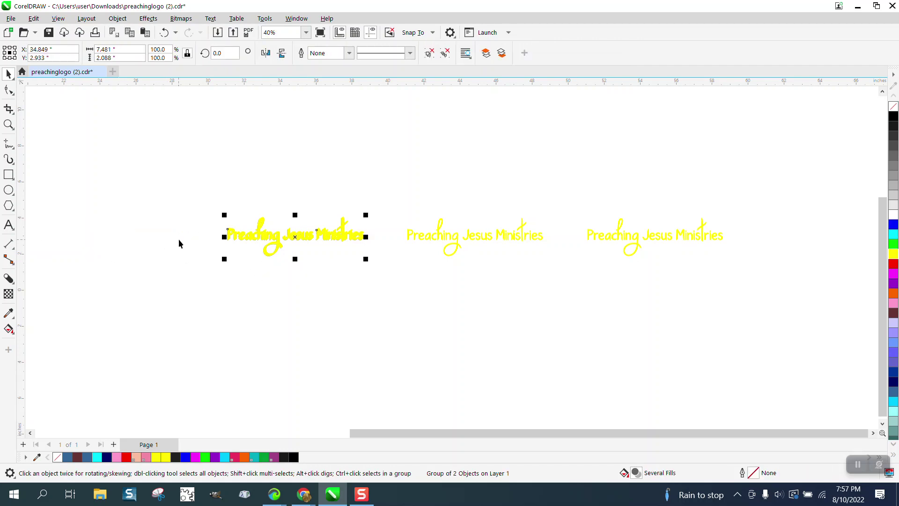
# Bring the rainbow logo to the front of the page, above its yellow shadow.
pyautogui.click(118, 18)
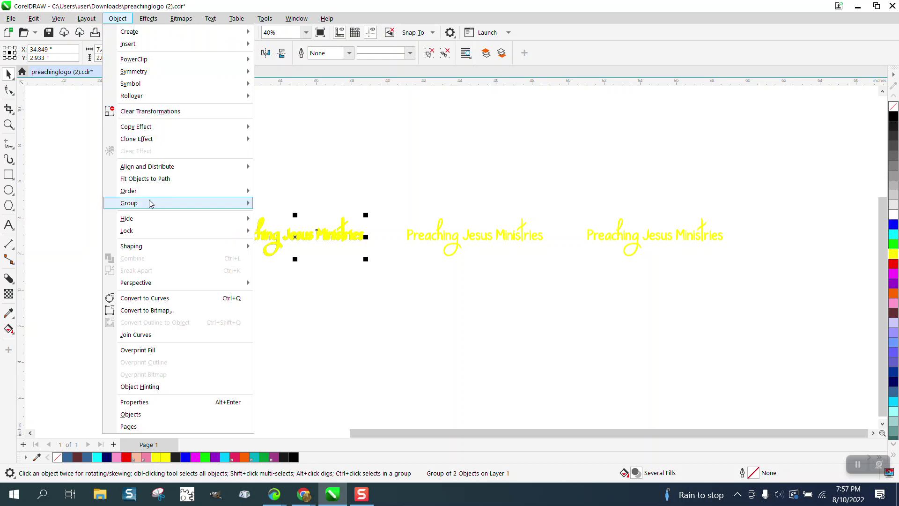
pyautogui.moveTo(148, 191)
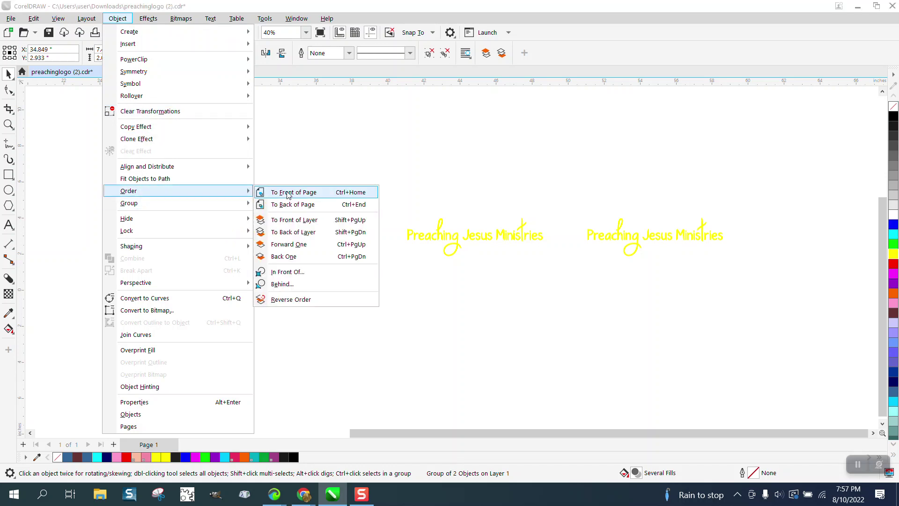
pyautogui.click(287, 193)
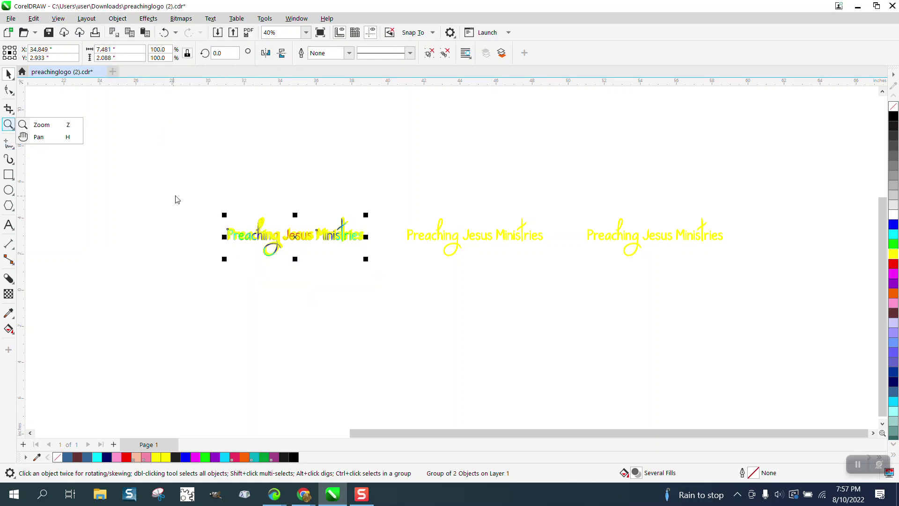
pyautogui.click(74, 157)
# Zoom in to check the layered logo, then zoom out and select the right-hand yellow copy.
pyautogui.click(9, 124)
pyautogui.moveTo(221, 212); pyautogui.dragTo(381, 271)
pyautogui.rightClick(310, 239)
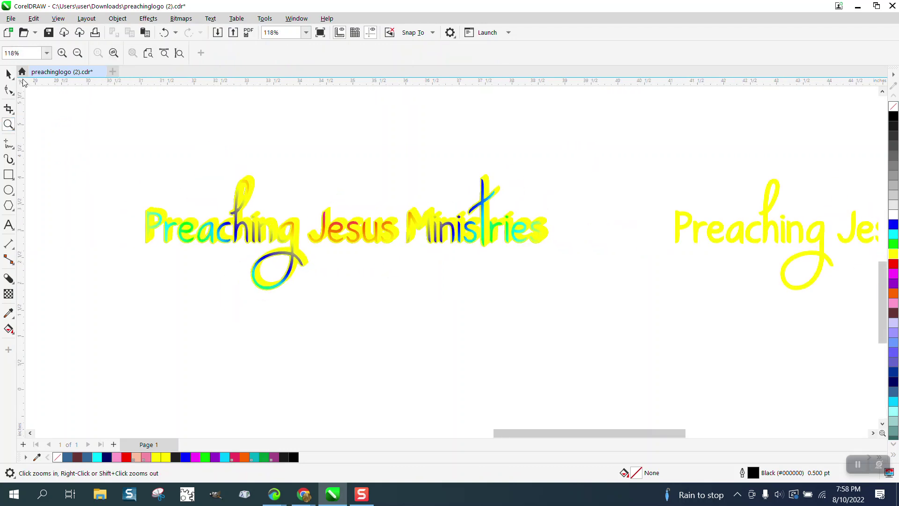
pyautogui.click(8, 74)
pyautogui.scroll(-1, 229, 235)
pyautogui.click(579, 238)
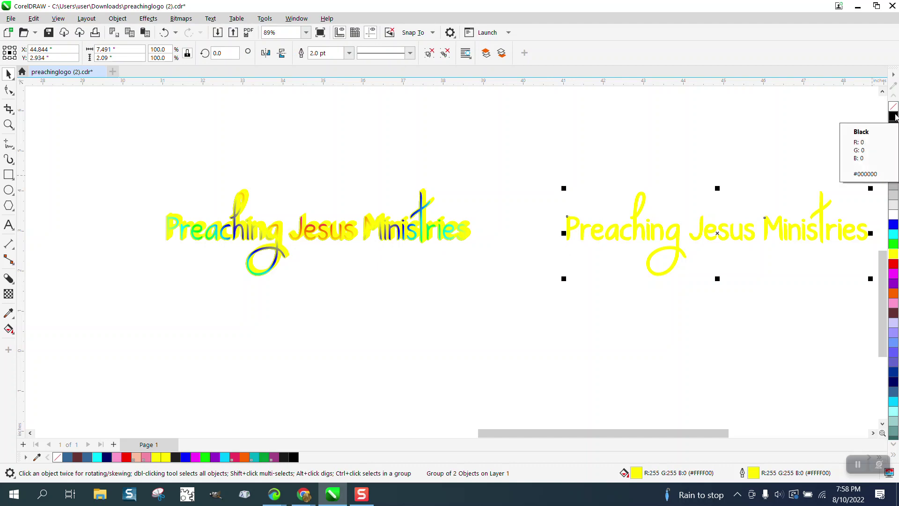
pyautogui.scroll(-1, 745, 251)
pyautogui.scroll(-2, 745, 249)
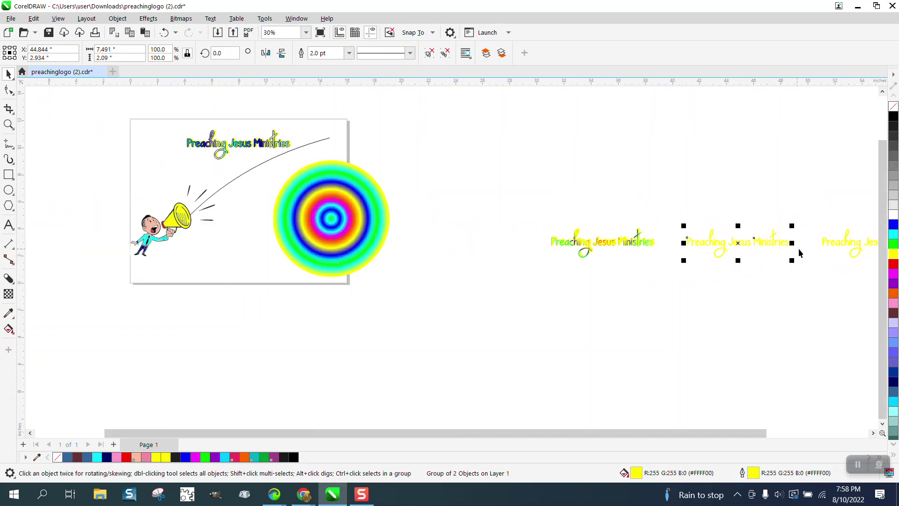
# Make the spare copy black-outlined with no fill, nudge it 10 inches onto the rainbow logo, and zoom in.
pyautogui.rightClick(894, 117)
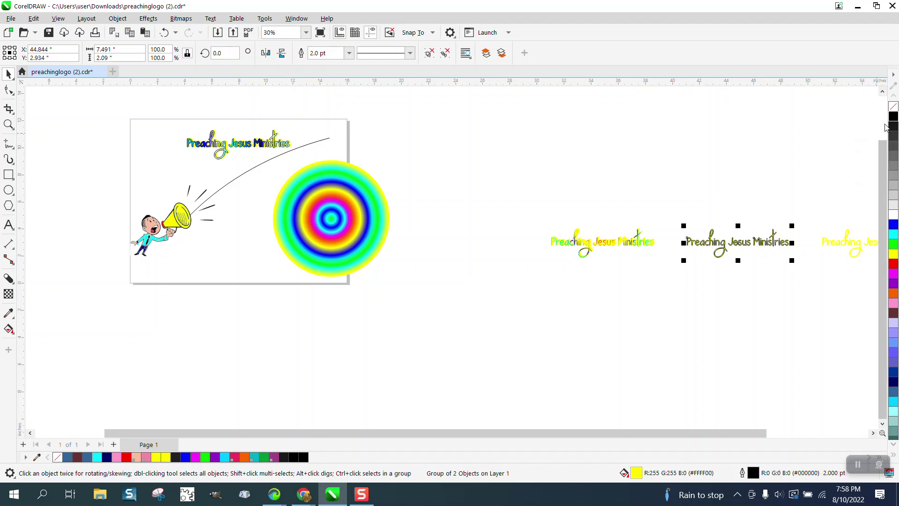
pyautogui.click(893, 107)
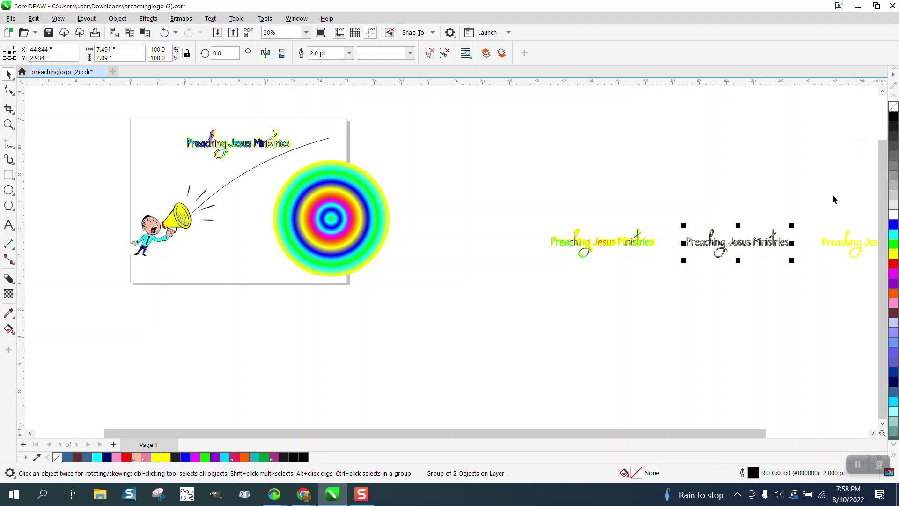
pyautogui.press('Left')
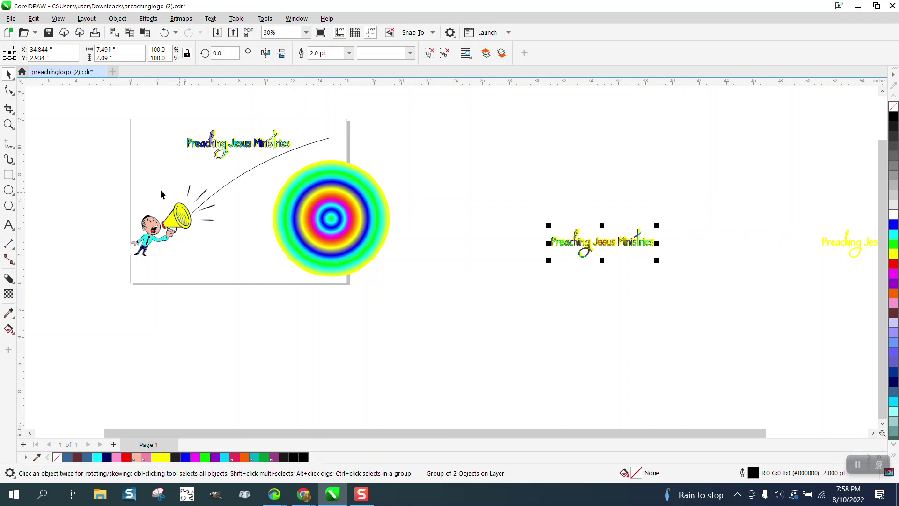
pyautogui.click(8, 124)
pyautogui.moveTo(534, 232); pyautogui.dragTo(673, 267)
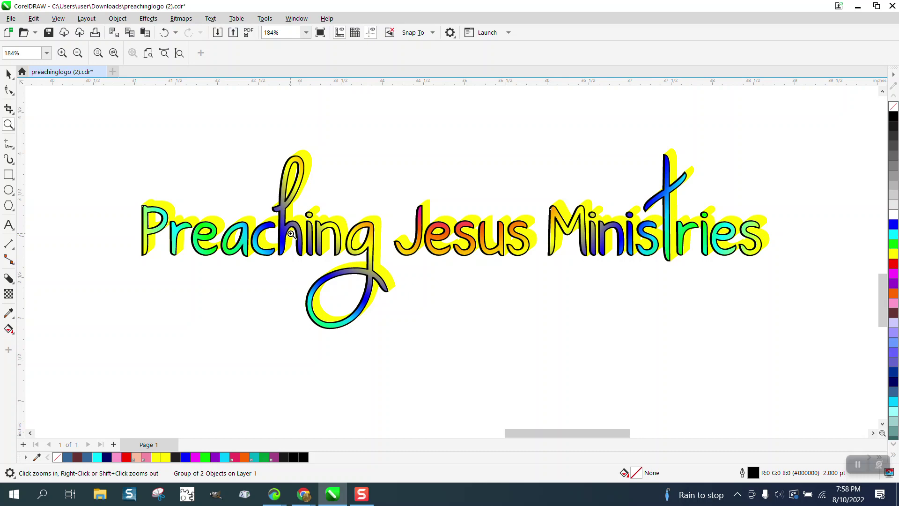
# Zoom around the lettering, select the yellow shadow shape, and drag it slightly to realign it.
pyautogui.click(337, 112)
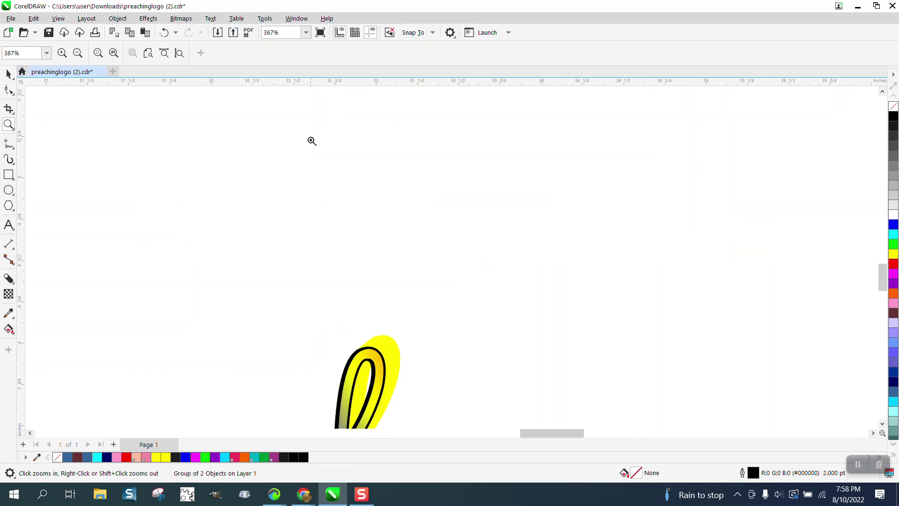
pyautogui.rightClick(337, 157)
pyautogui.rightClick(366, 165)
pyautogui.press('space')
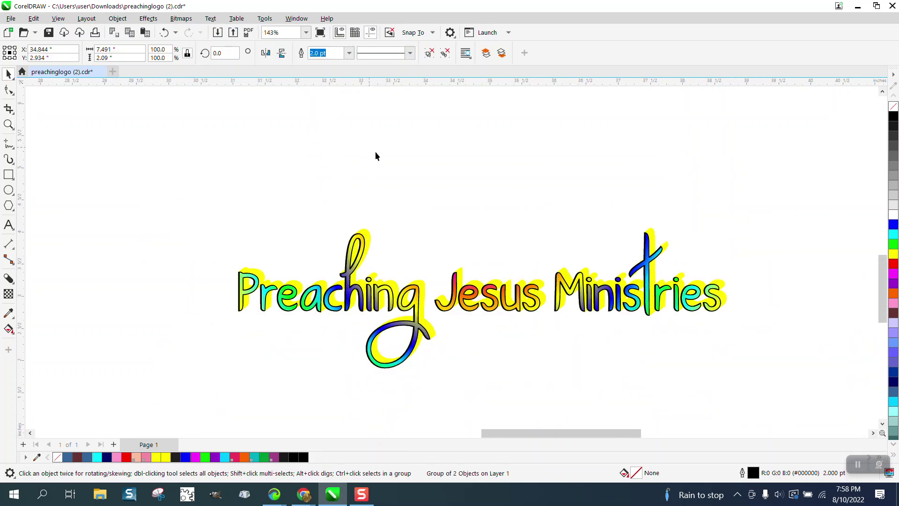
pyautogui.click(368, 237)
pyautogui.press('F10')
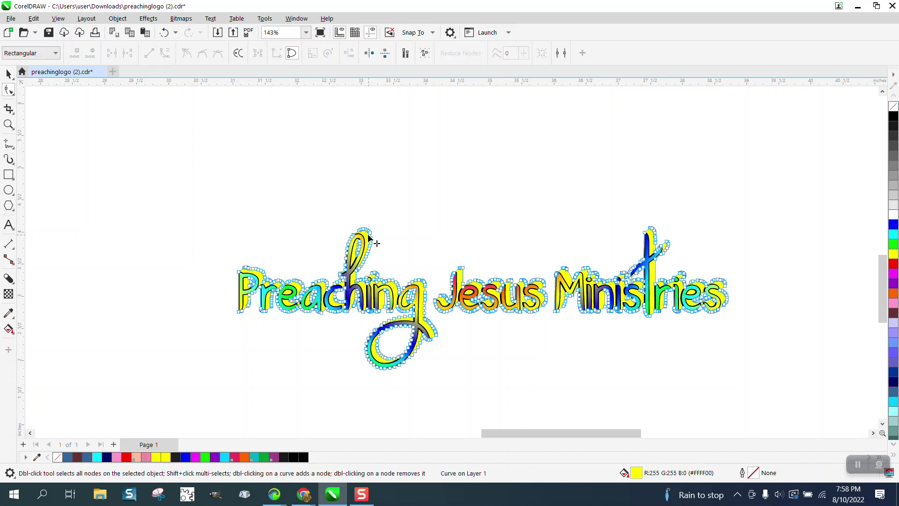
pyautogui.click(9, 74)
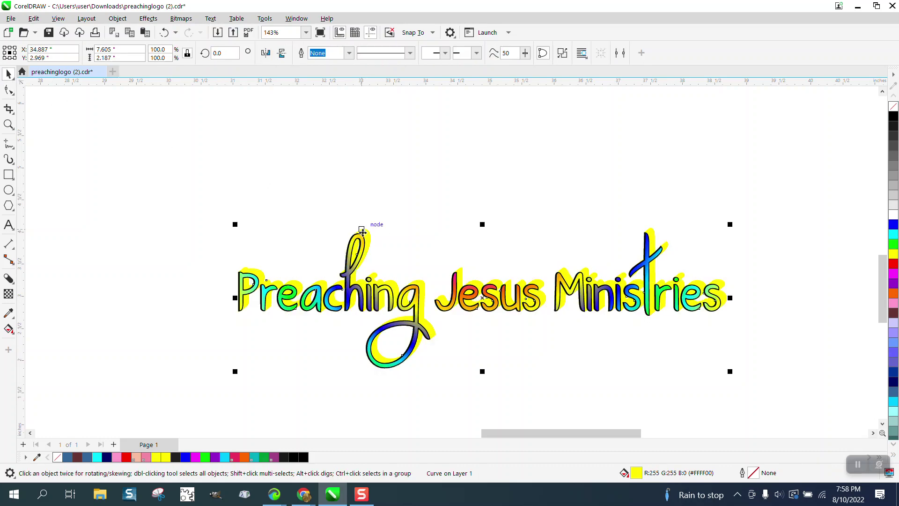
pyautogui.moveTo(368, 244); pyautogui.dragTo(369, 239)
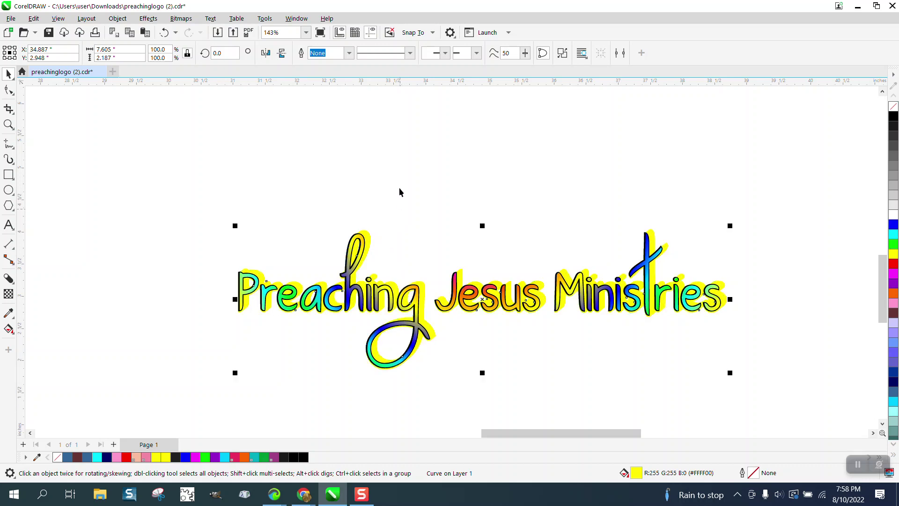
# Change the nudge distance in the property bar and nudge the multicolour logo left, down, then back right.
pyautogui.click(368, 125)
pyautogui.moveTo(378, 53); pyautogui.dragTo(348, 54)
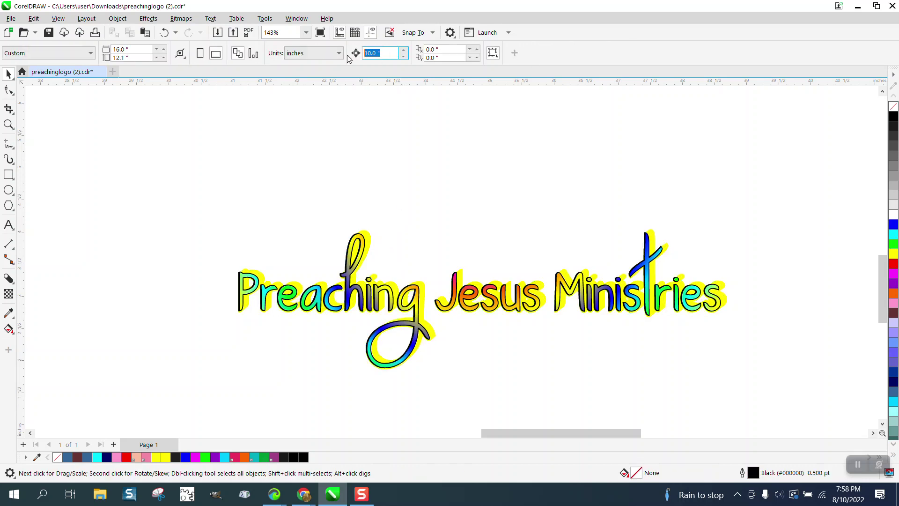
pyautogui.write('.01')
pyautogui.click(369, 237)
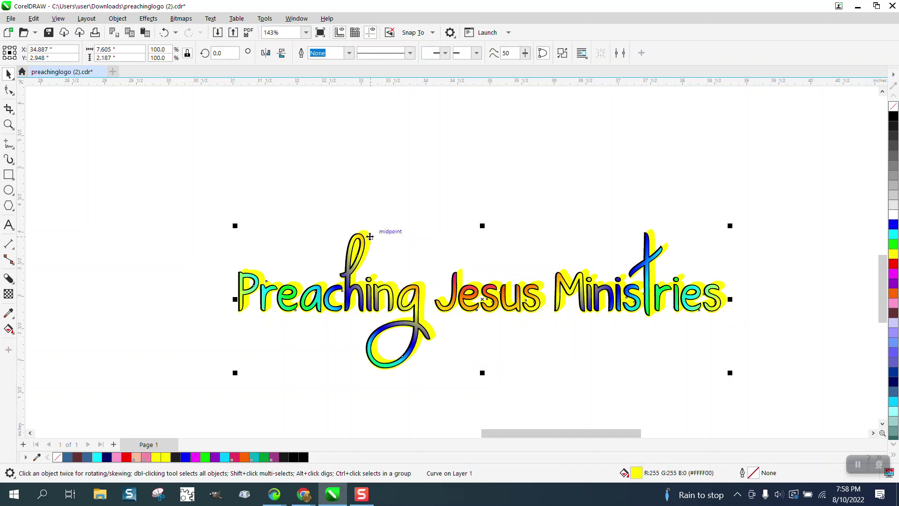
pyautogui.press('Left')
pyautogui.press('Left')
pyautogui.press('Left')
pyautogui.press('Left')
pyautogui.press('Left')
pyautogui.press('Left')
pyautogui.press('Left')
pyautogui.press('Left')
pyautogui.press('Down')
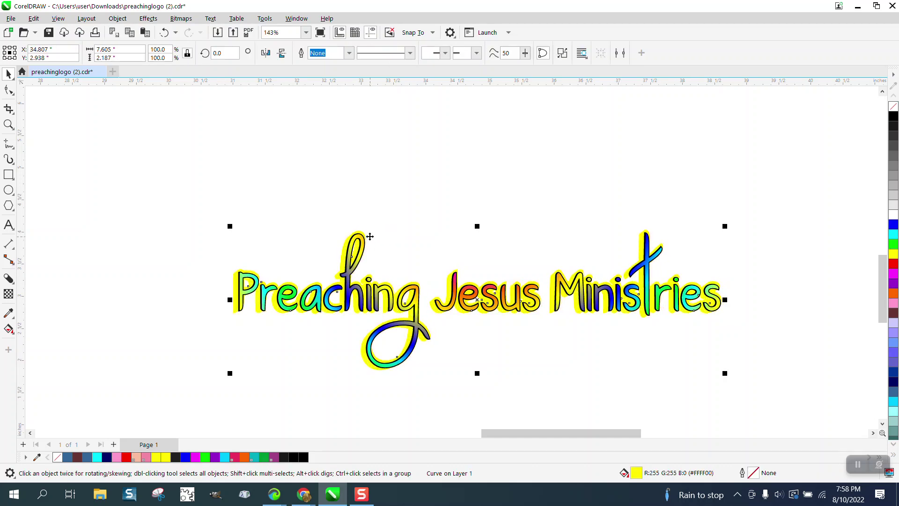
pyautogui.press('Right')
pyautogui.press('Right')
pyautogui.press('Right')
pyautogui.press('Right')
pyautogui.press('Right')
pyautogui.press('Right')
pyautogui.press('Right')
pyautogui.scroll(-2, 305, 251)
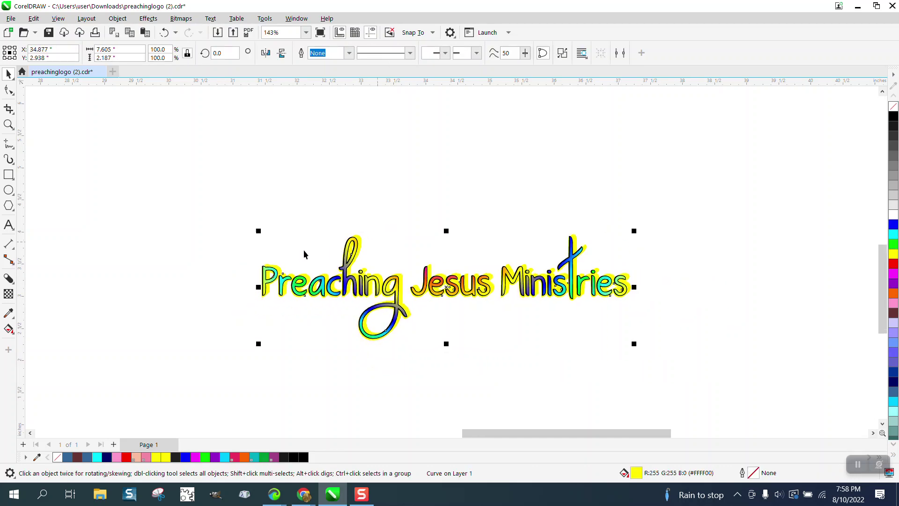
# Move the yellow logo copy left toward the original and zoom in on it.
pyautogui.scroll(-1, 372, 262)
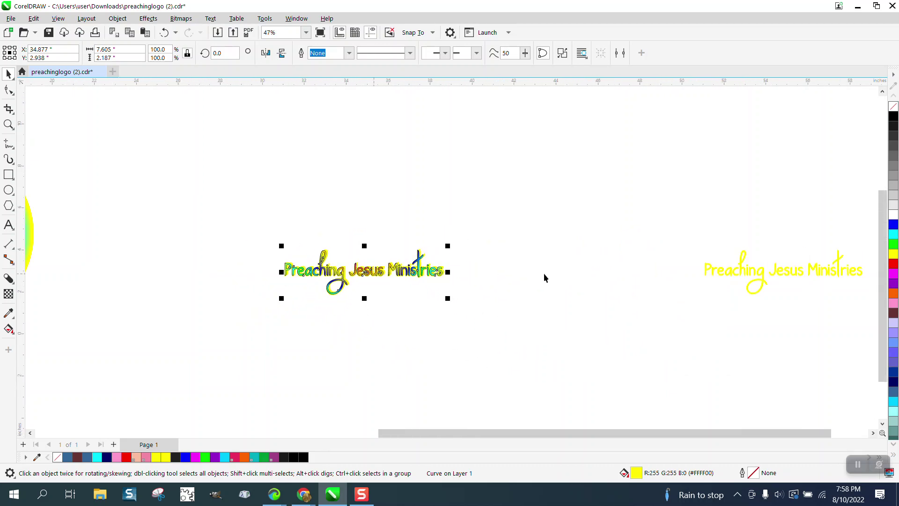
pyautogui.moveTo(776, 273); pyautogui.dragTo(560, 273)
pyautogui.click(9, 124)
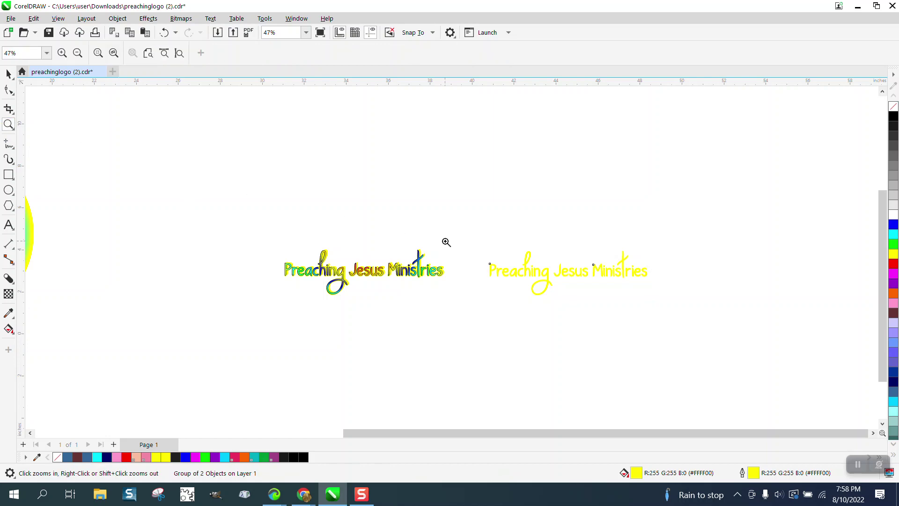
pyautogui.moveTo(473, 245); pyautogui.dragTo(749, 303)
pyautogui.click(8, 74)
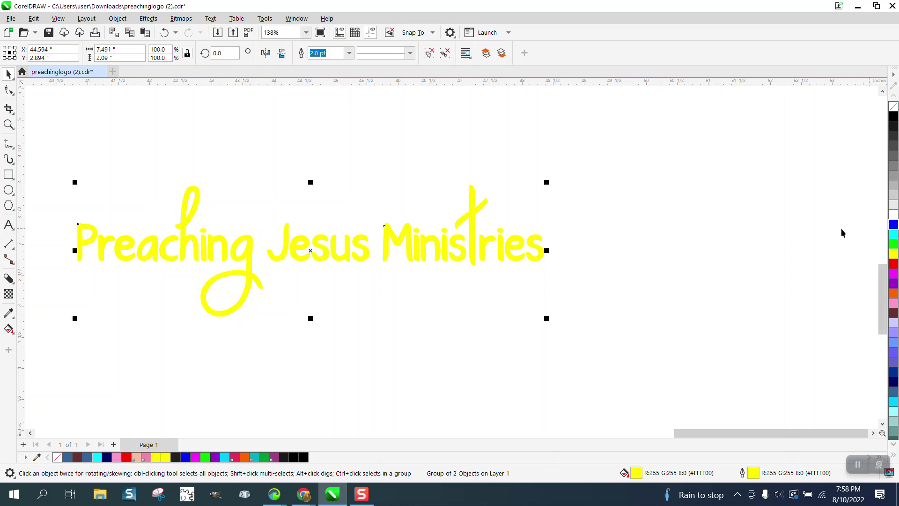
# Try blue fill and outline on the logo, offset it slightly, then give it yellow fill and outline.
pyautogui.click(893, 224)
pyautogui.click(893, 106)
pyautogui.rightClick(893, 226)
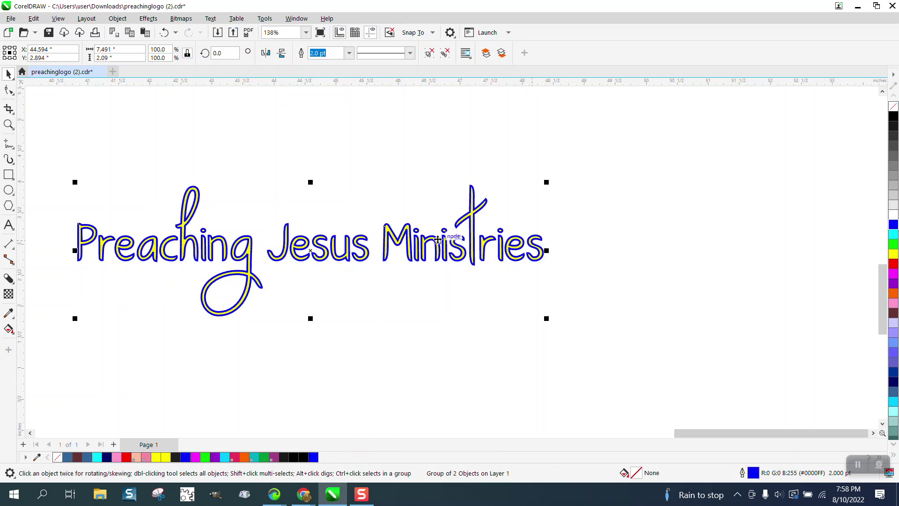
pyautogui.click(366, 230)
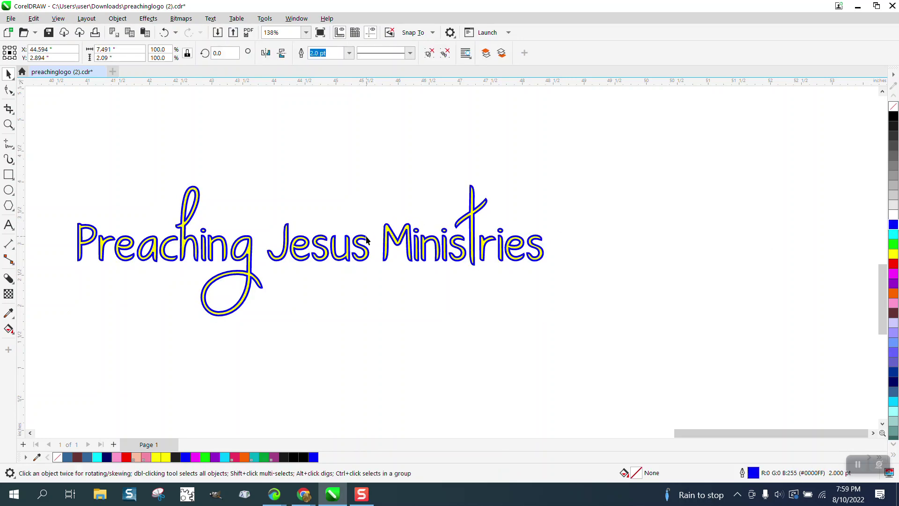
pyautogui.moveTo(368, 235); pyautogui.dragTo(362, 253)
pyautogui.click(894, 255)
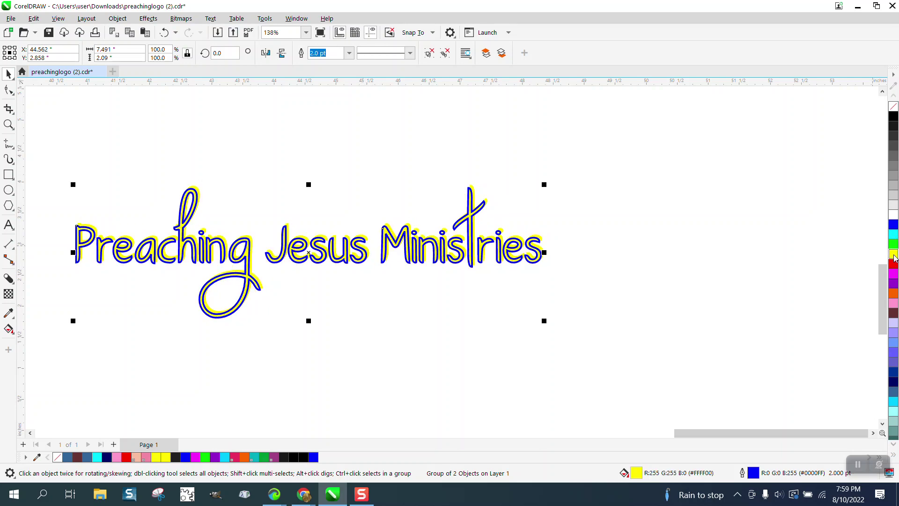
pyautogui.rightClick(893, 255)
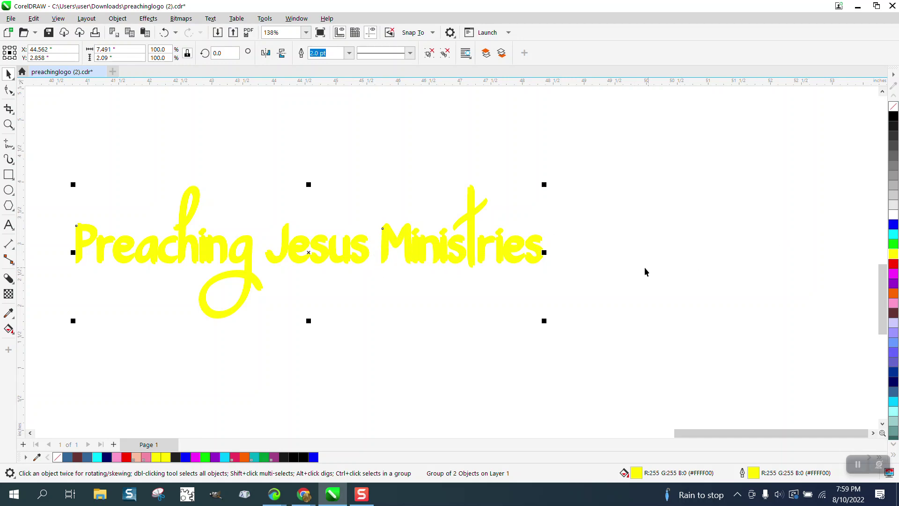
# Drop a duplicate of the yellow logo copy lower down on the page.
pyautogui.scroll(-3, 606, 239)
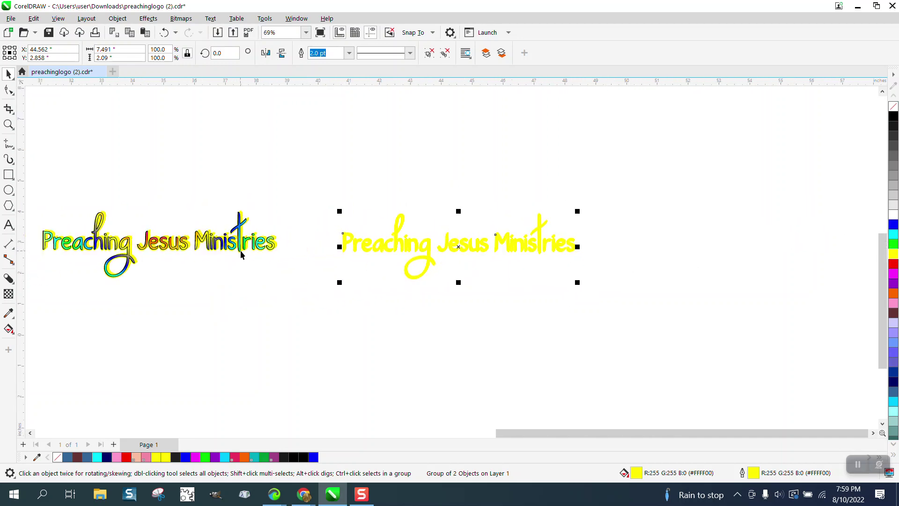
pyautogui.click(451, 290)
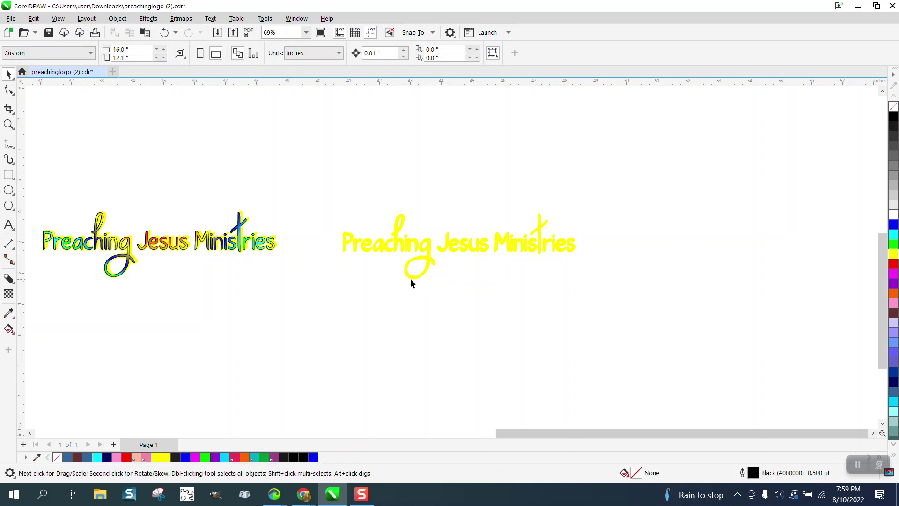
pyautogui.click(431, 268)
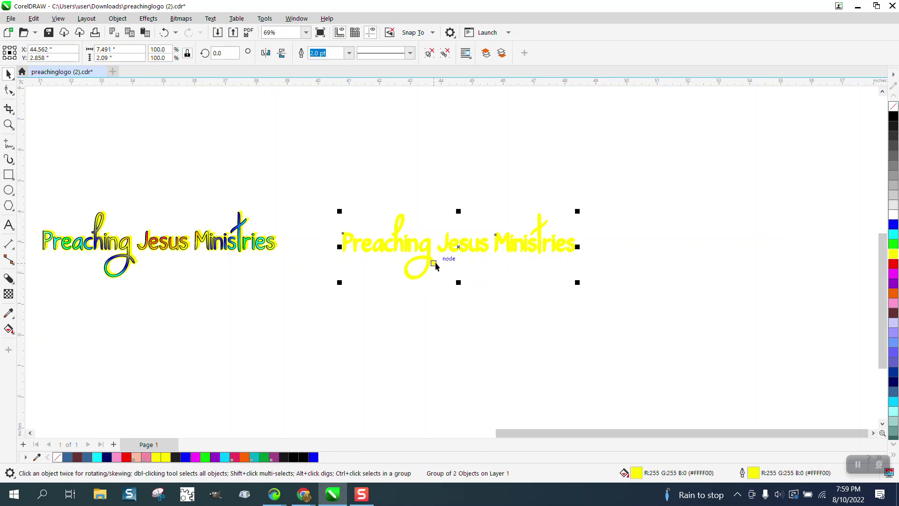
pyautogui.moveTo(434, 265); pyautogui.dragTo(431, 348)
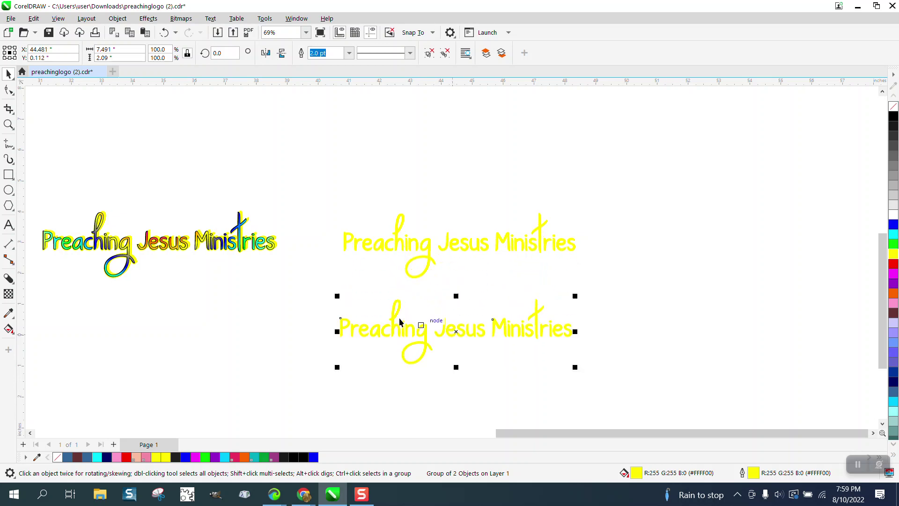
# Set the nudge distance to 10 and move the multicolour logo 10 inches right onto the yellow copy.
pyautogui.click(273, 242)
pyautogui.moveTo(273, 242); pyautogui.dragTo(274, 242)
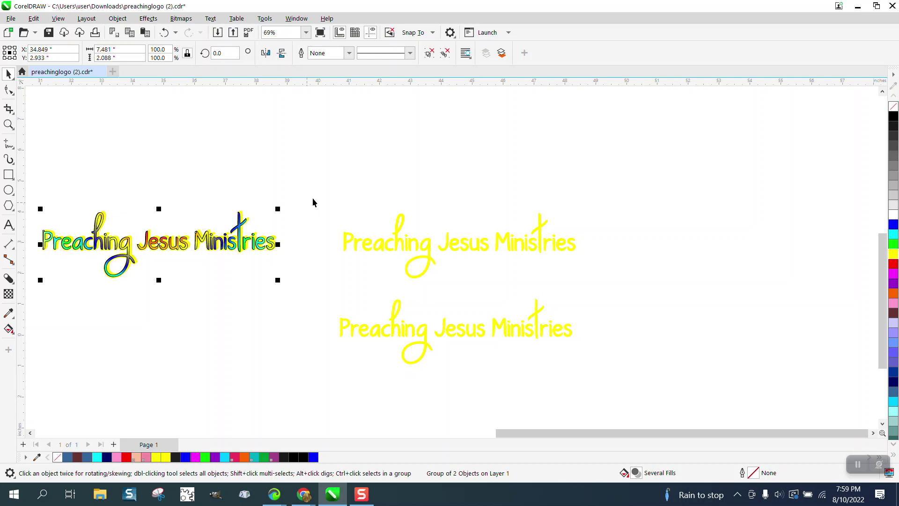
pyautogui.click(367, 111)
pyautogui.doubleClick(390, 56)
pyautogui.write('10')
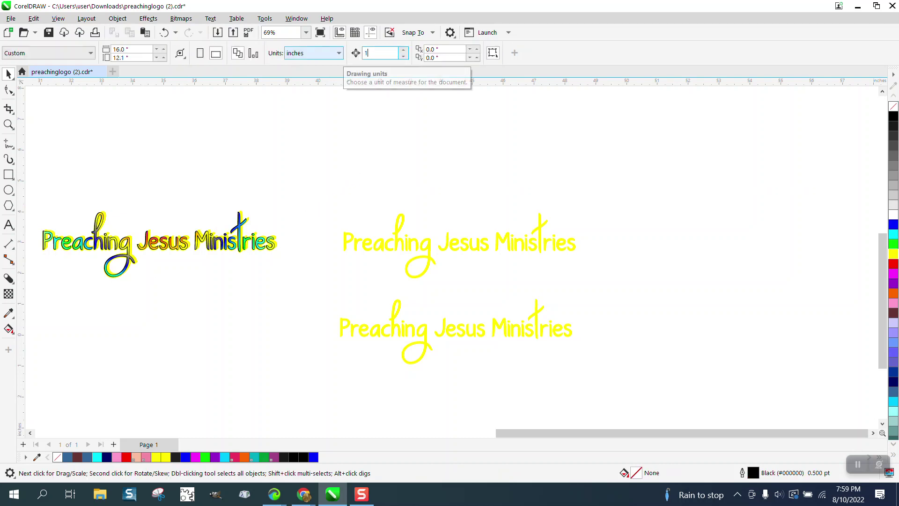
pyautogui.click(273, 242)
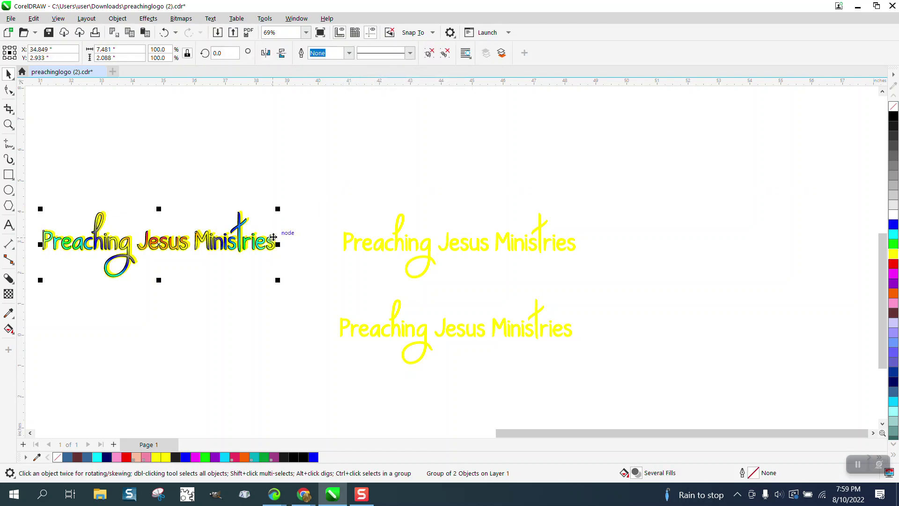
pyautogui.press('Right')
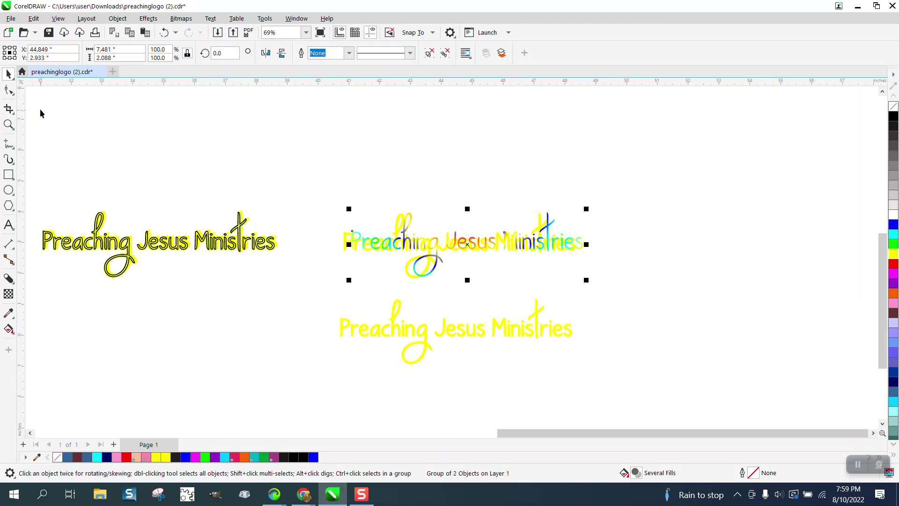
# Zoom in on the overlapping logos and drag the yellow copy to align under the multicolour text.
pyautogui.click(8, 124)
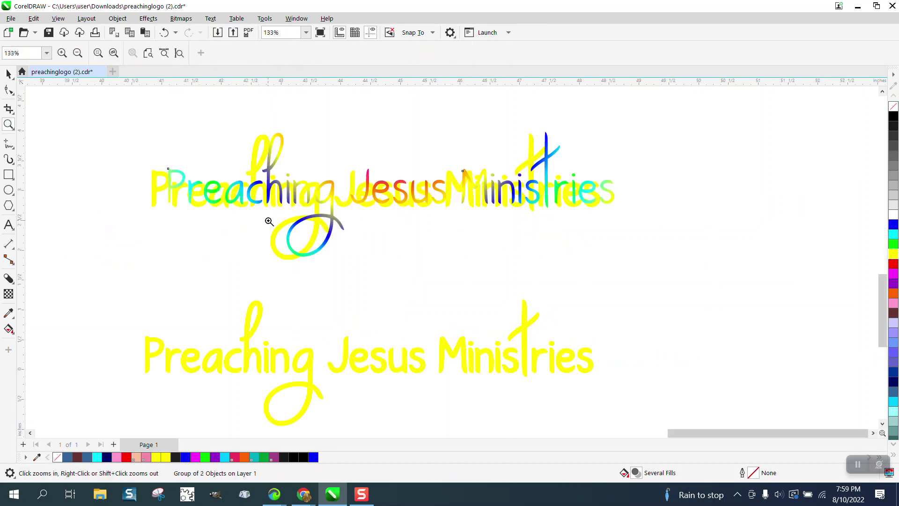
pyautogui.click(550, 297)
pyautogui.click(9, 75)
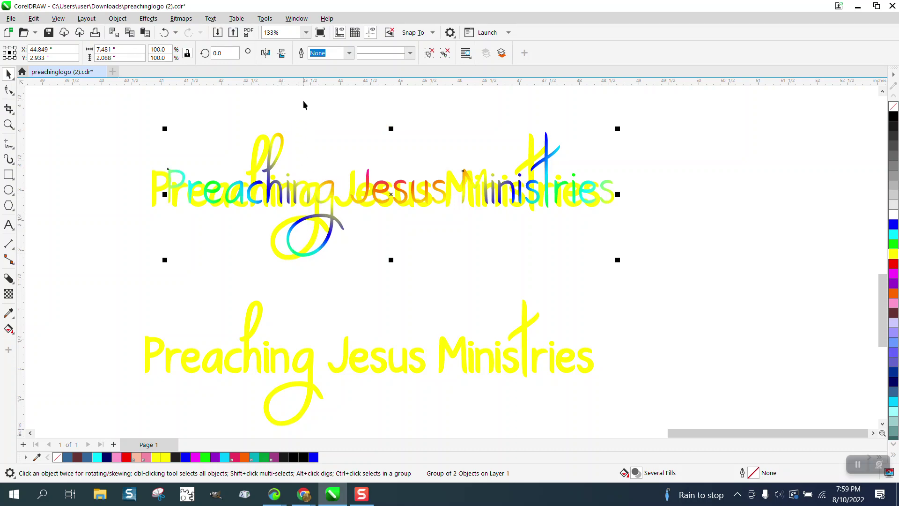
pyautogui.click(267, 136)
pyautogui.moveTo(263, 140); pyautogui.dragTo(293, 134)
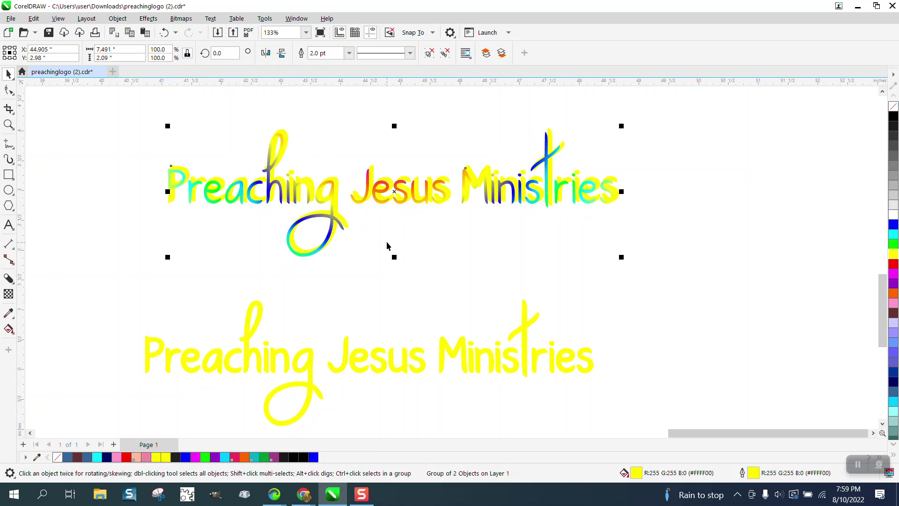
pyautogui.scroll(-1, 386, 246)
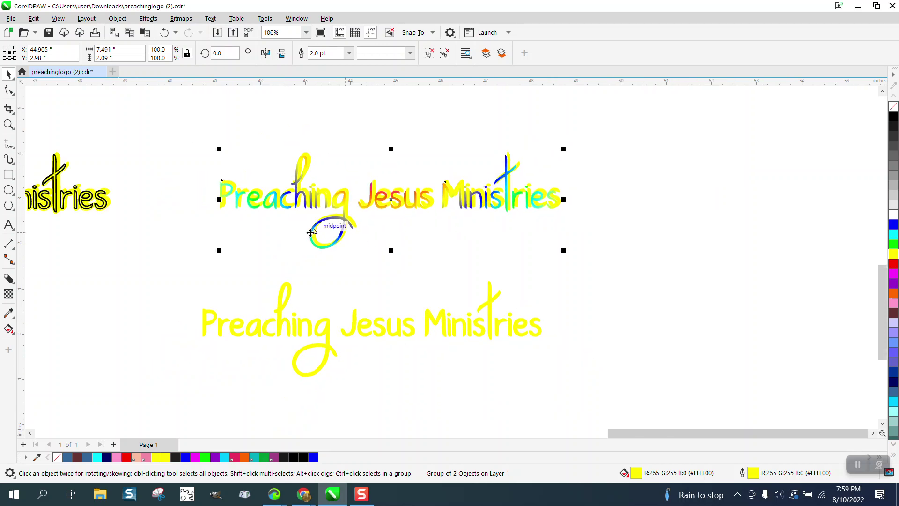
# Move the black outline group 10 inches right onto the logo, leaving the stacking order unchanged.
pyautogui.click(105, 197)
pyautogui.hotkey('ctrl', 'z')
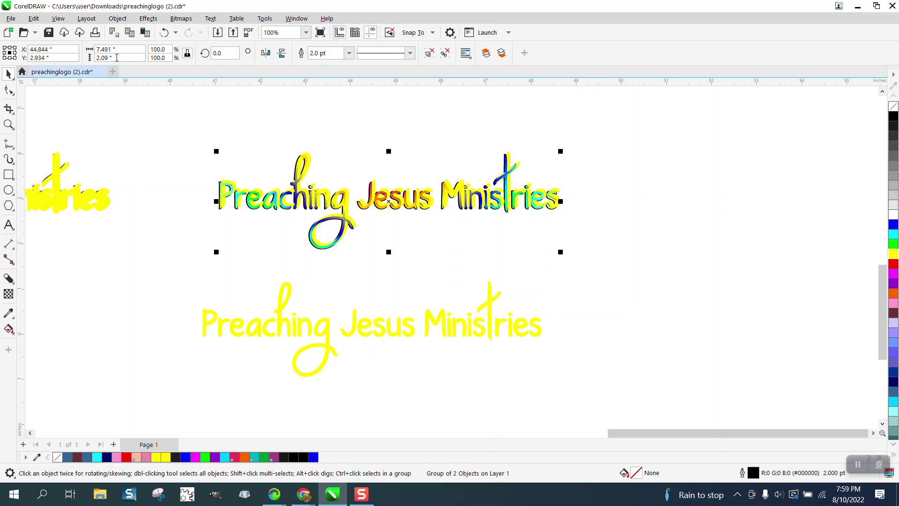
pyautogui.click(117, 18)
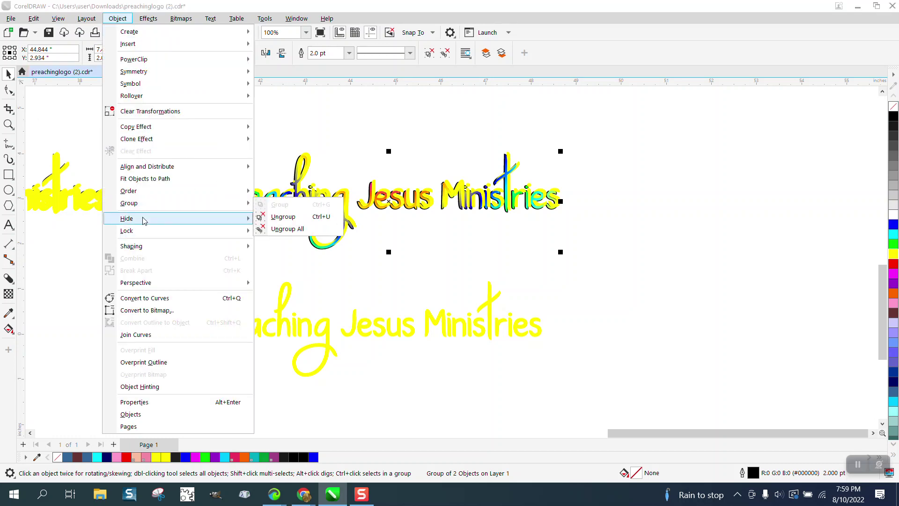
pyautogui.click(194, 191)
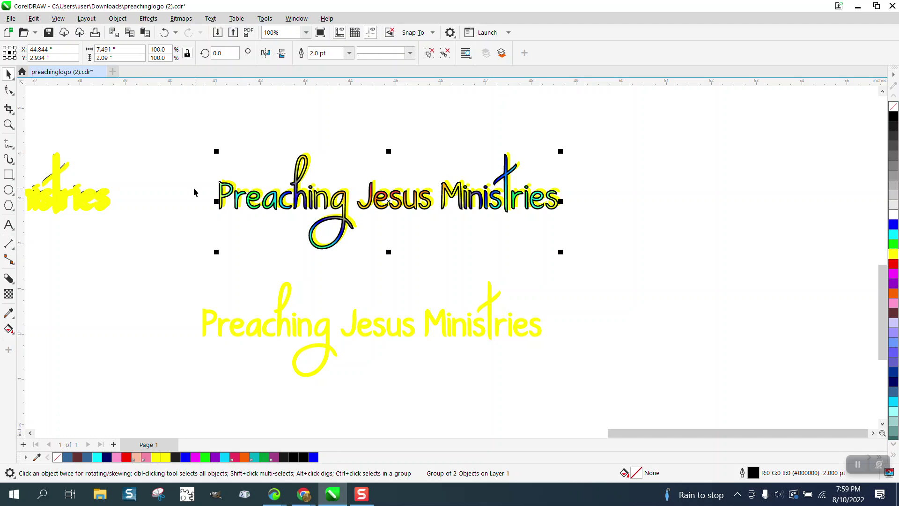
pyautogui.click(174, 185)
# Drag the original blue-and-cyan logo above the rainbow version and zoom in on both.
pyautogui.scroll(-5, 328, 225)
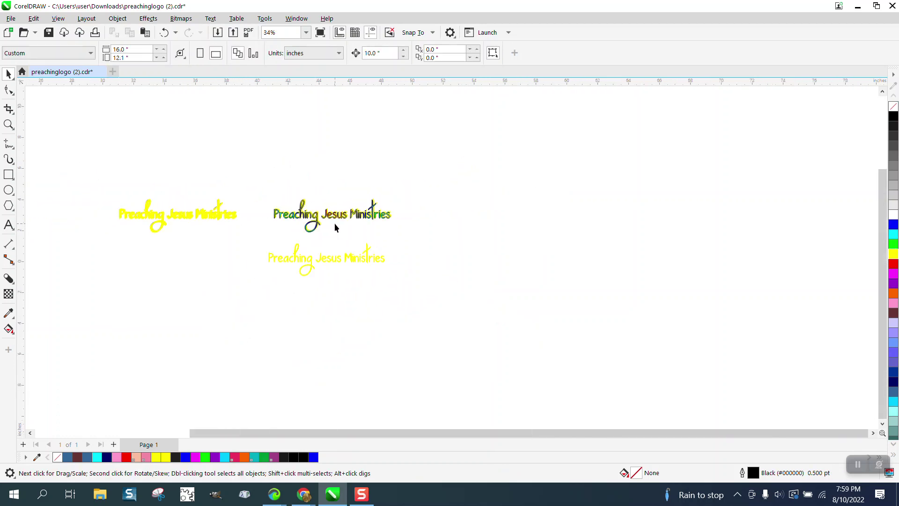
pyautogui.moveTo(50, 165); pyautogui.dragTo(418, 245)
pyautogui.click(9, 124)
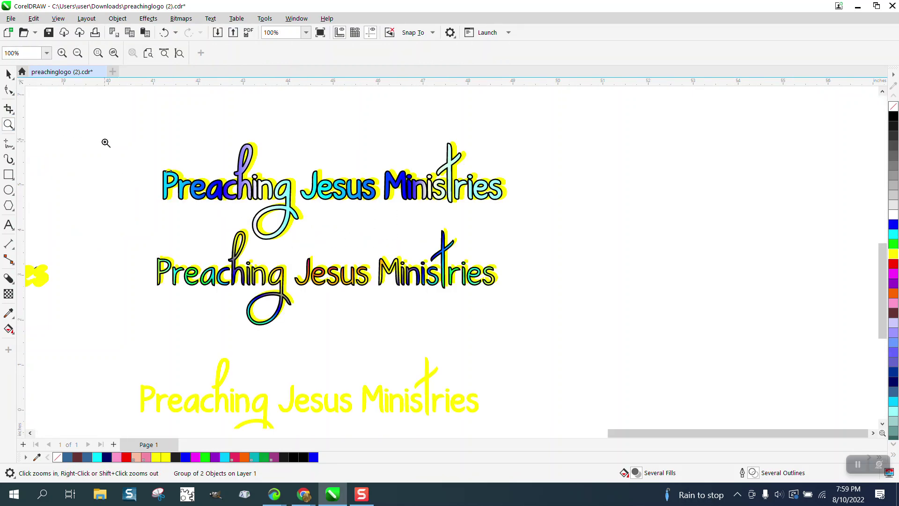
pyautogui.moveTo(105, 141); pyautogui.dragTo(600, 367)
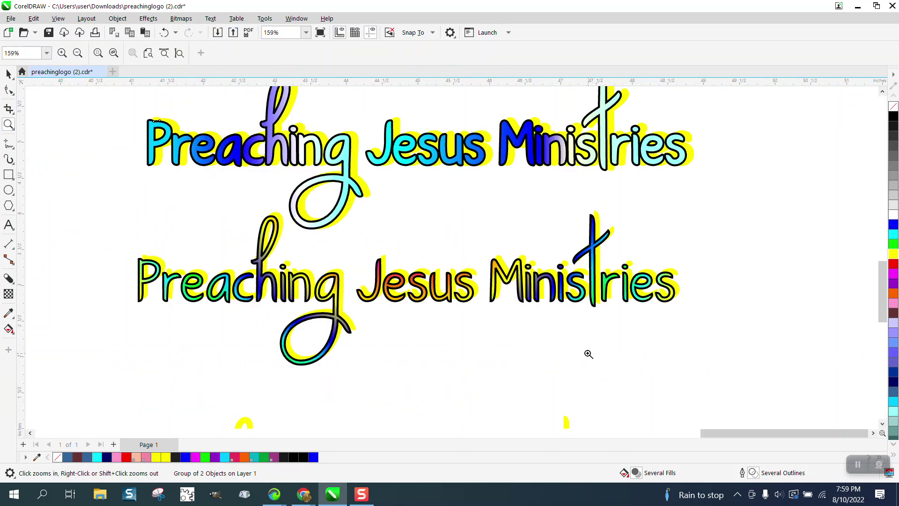
pyautogui.click(9, 75)
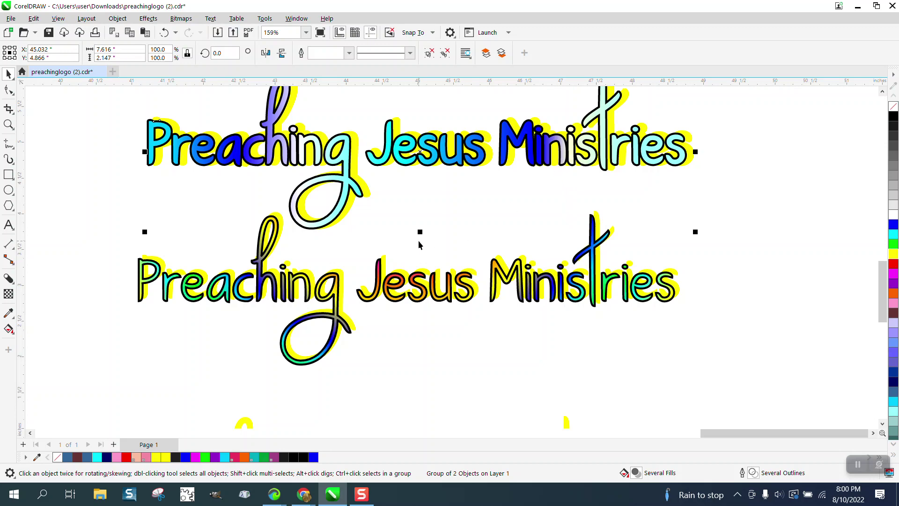
pyautogui.scroll(-4, 419, 244)
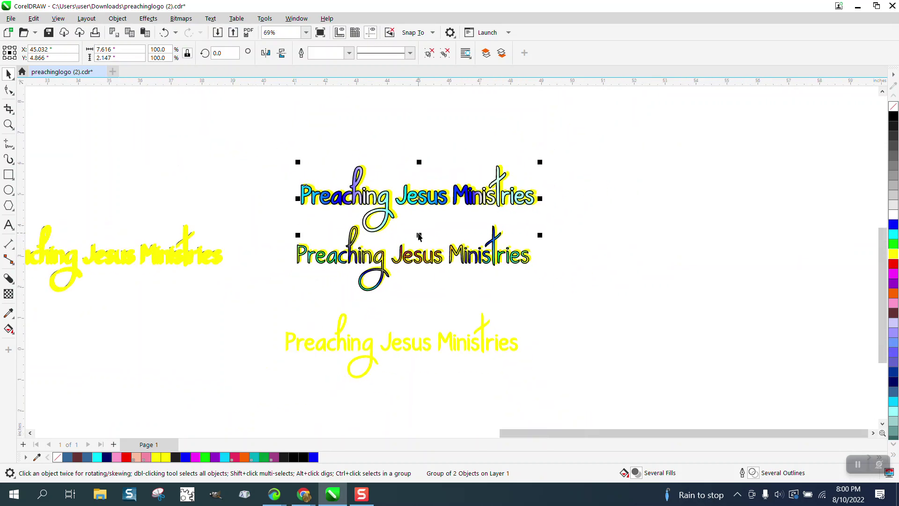